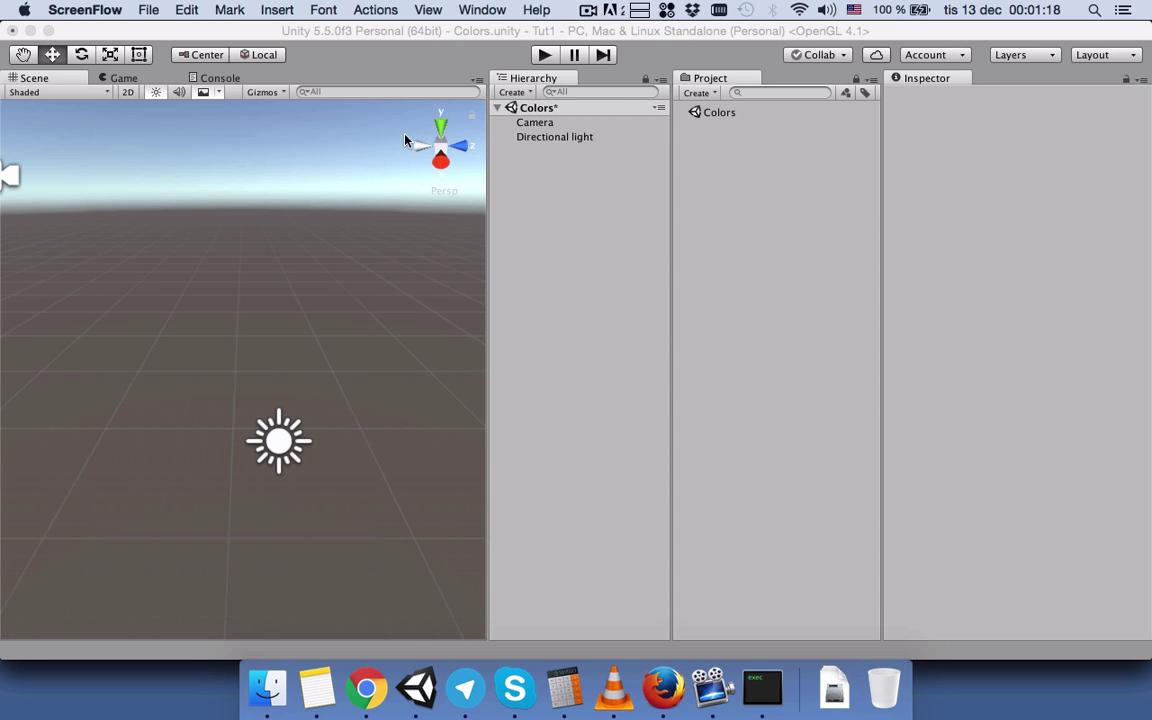
- Add a 3D cube to the Colors scene and leave it deselected
left_click(540, 162)
left_click(512, 92)
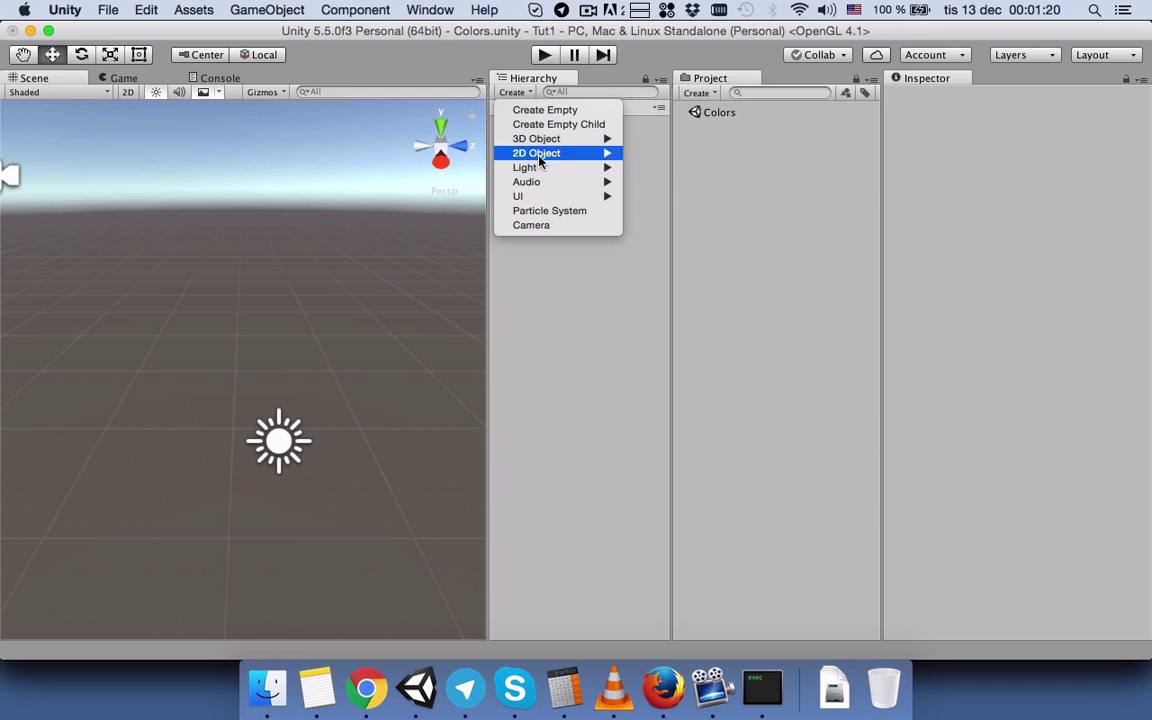
mouse_move(585, 139)
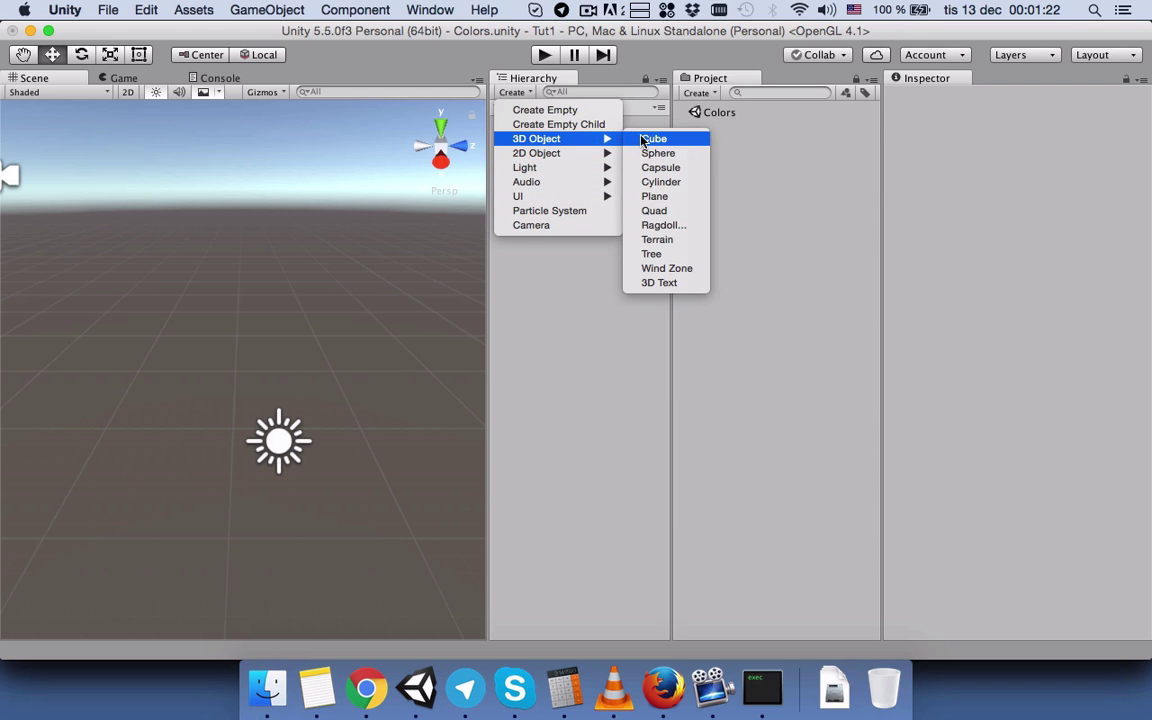
left_click(652, 139)
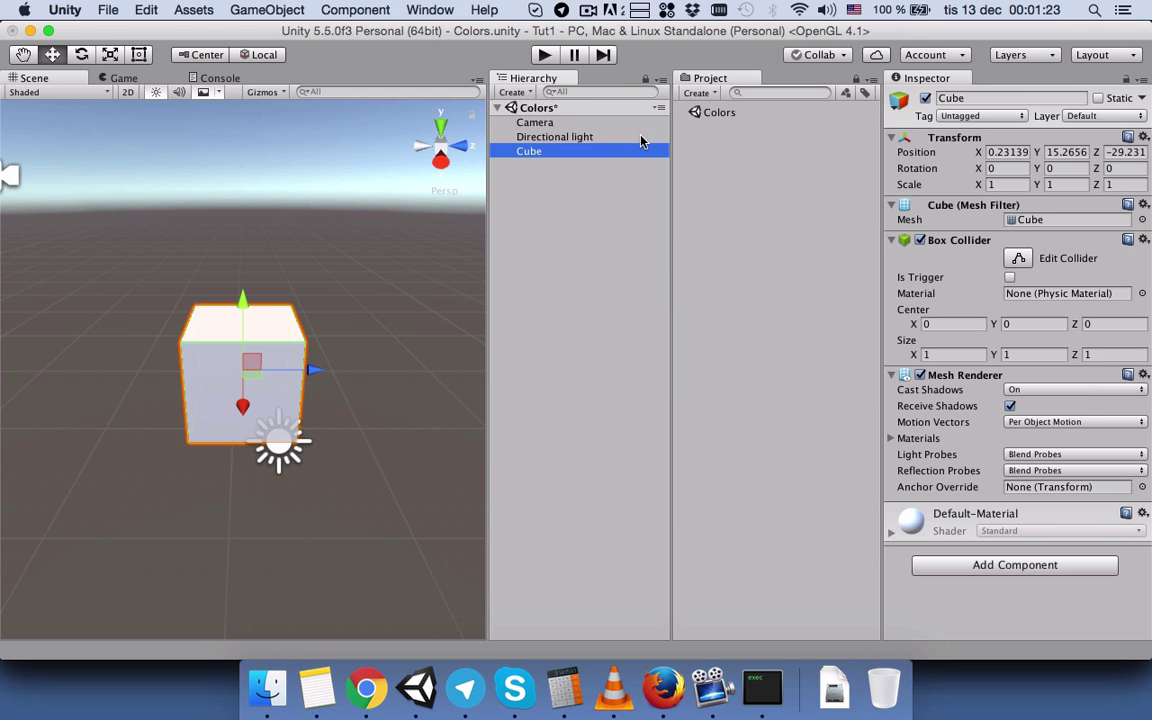
left_click(533, 221)
- Open the Colors page of the Unity preferences and place the window clear of the scene view
left_click(65, 10)
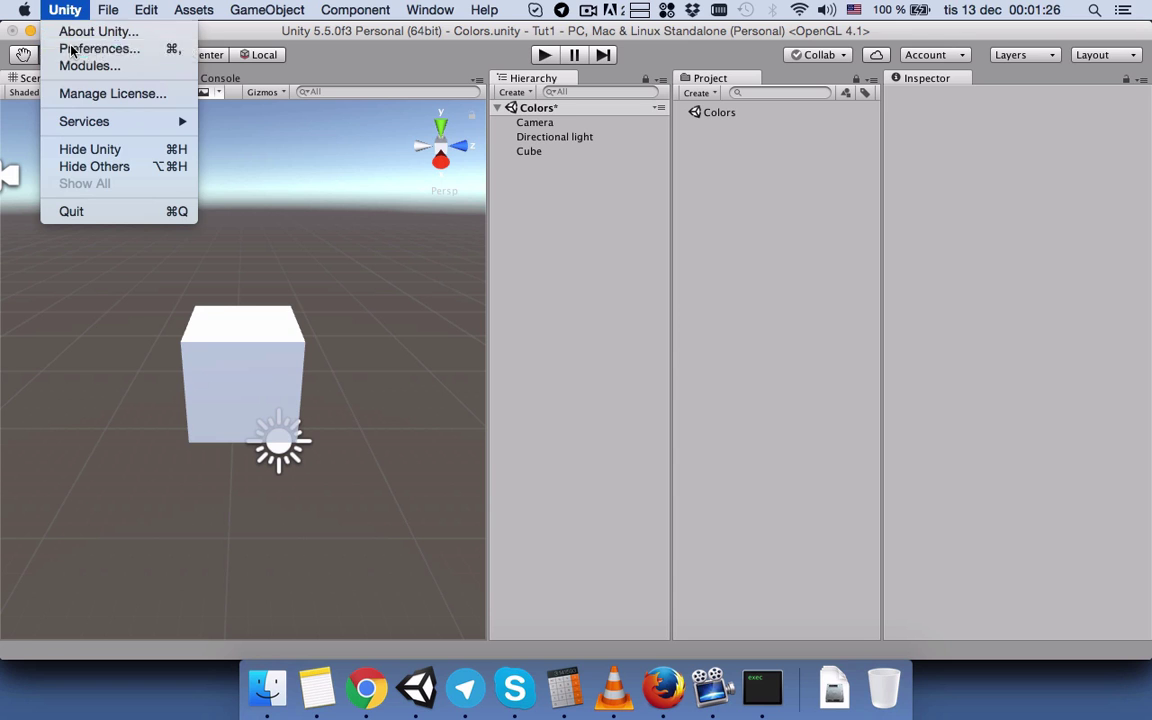
left_click(73, 49)
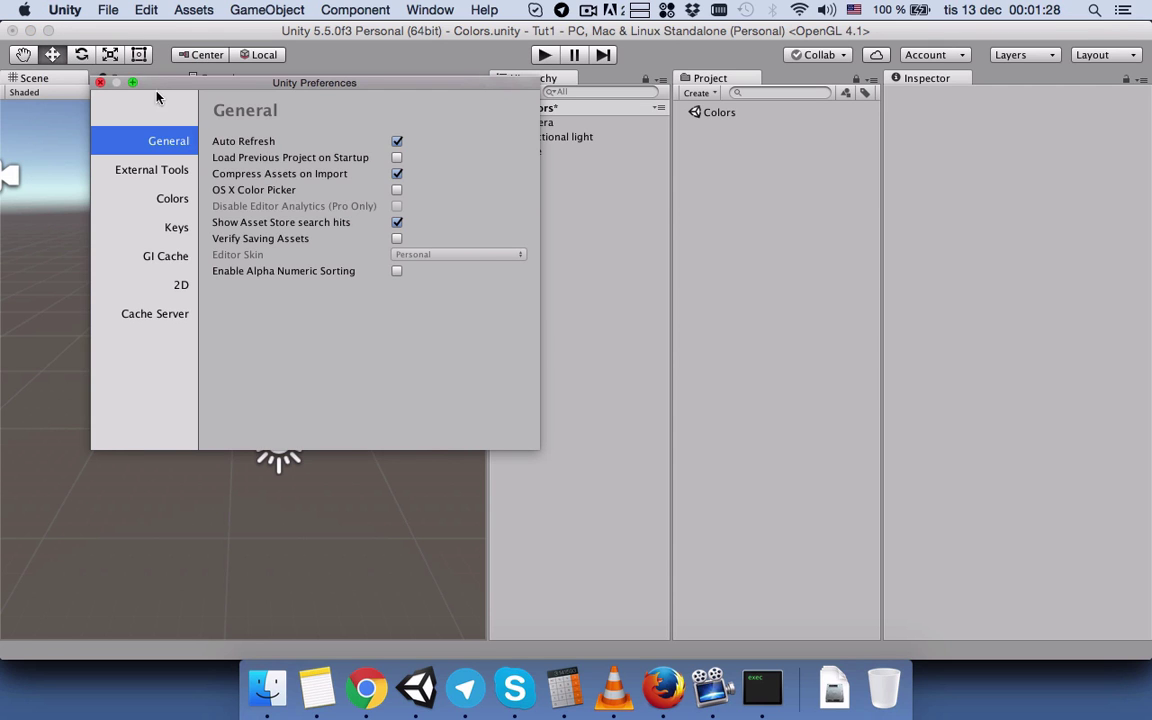
left_click_drag(330, 91, 927, 150)
left_click(779, 257)
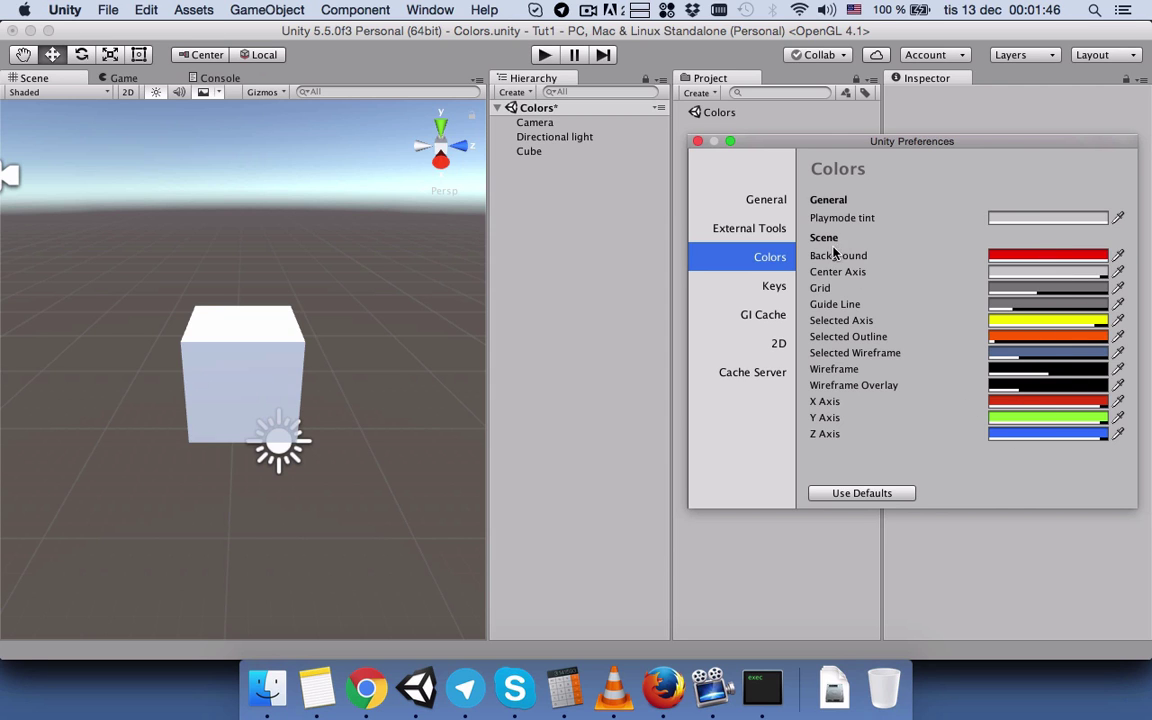
- Check the scene Background color and restore all color preferences to their defaults
left_click(1034, 260)
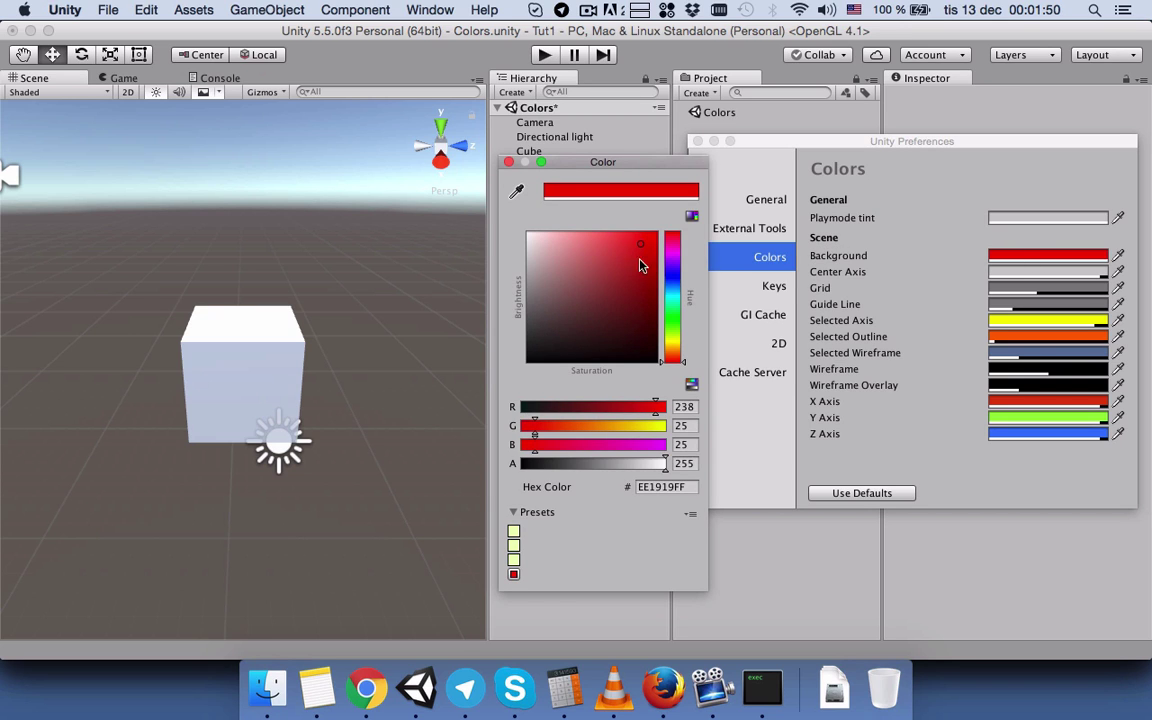
left_click(508, 162)
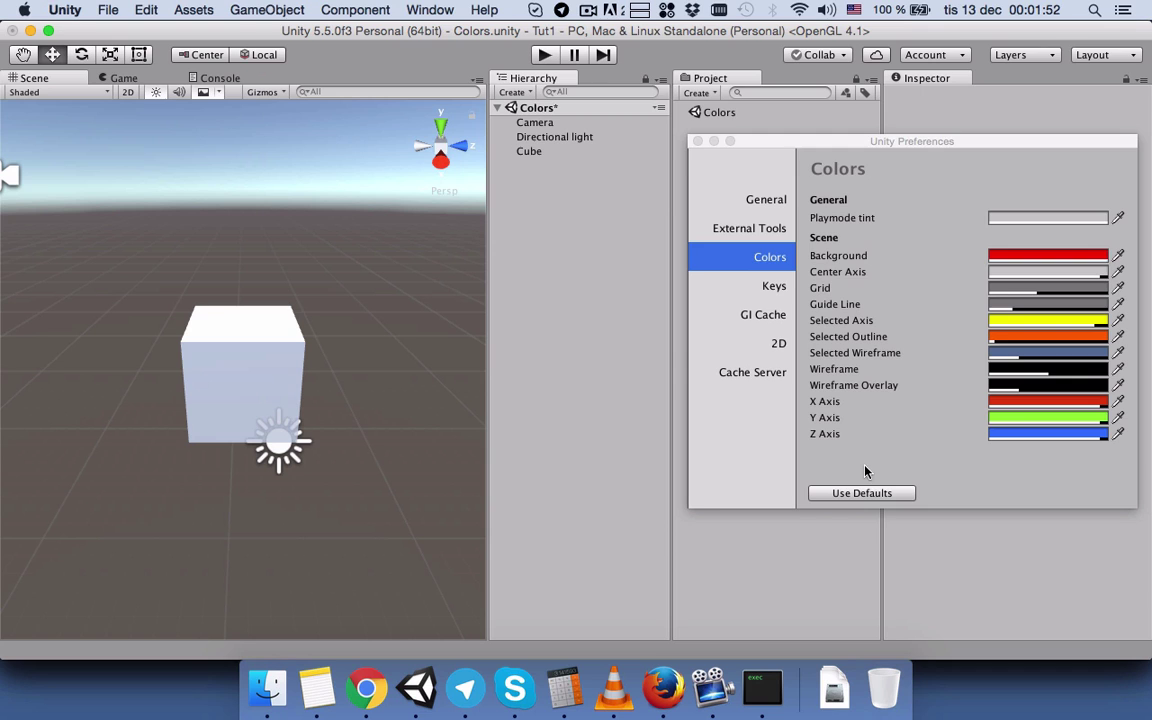
left_click(866, 495)
- Set the scene Background color to magenta (F031D300) in the color preferences
left_click(1049, 258)
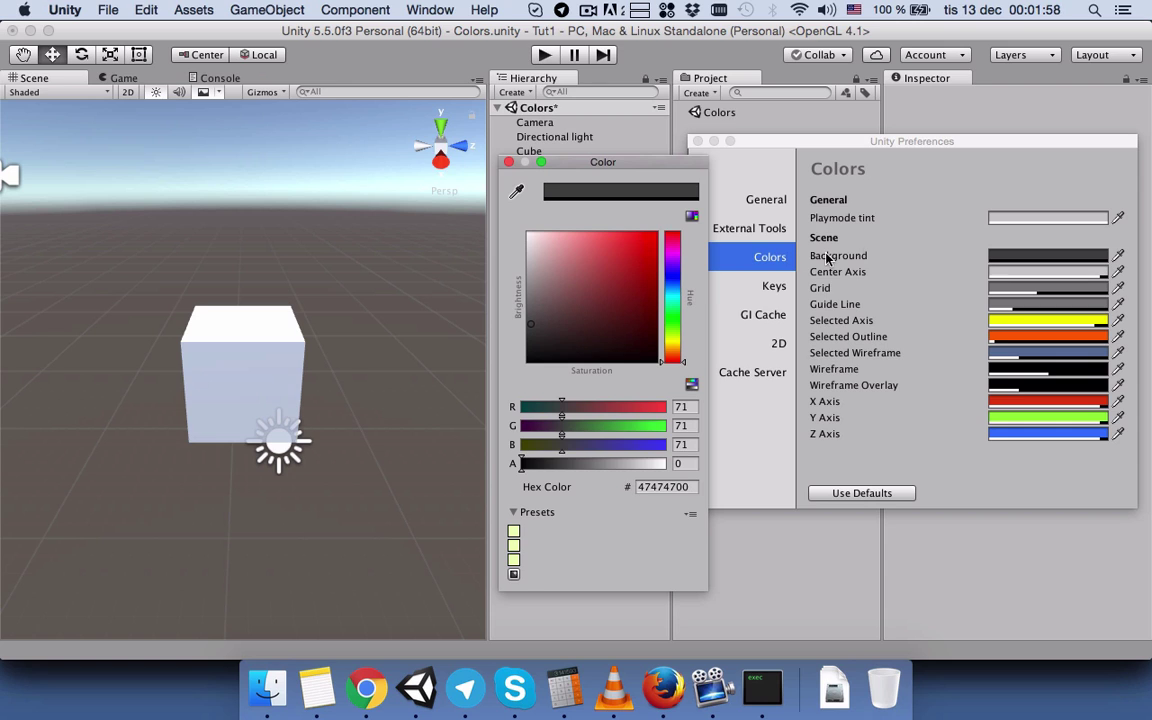
left_click(672, 250)
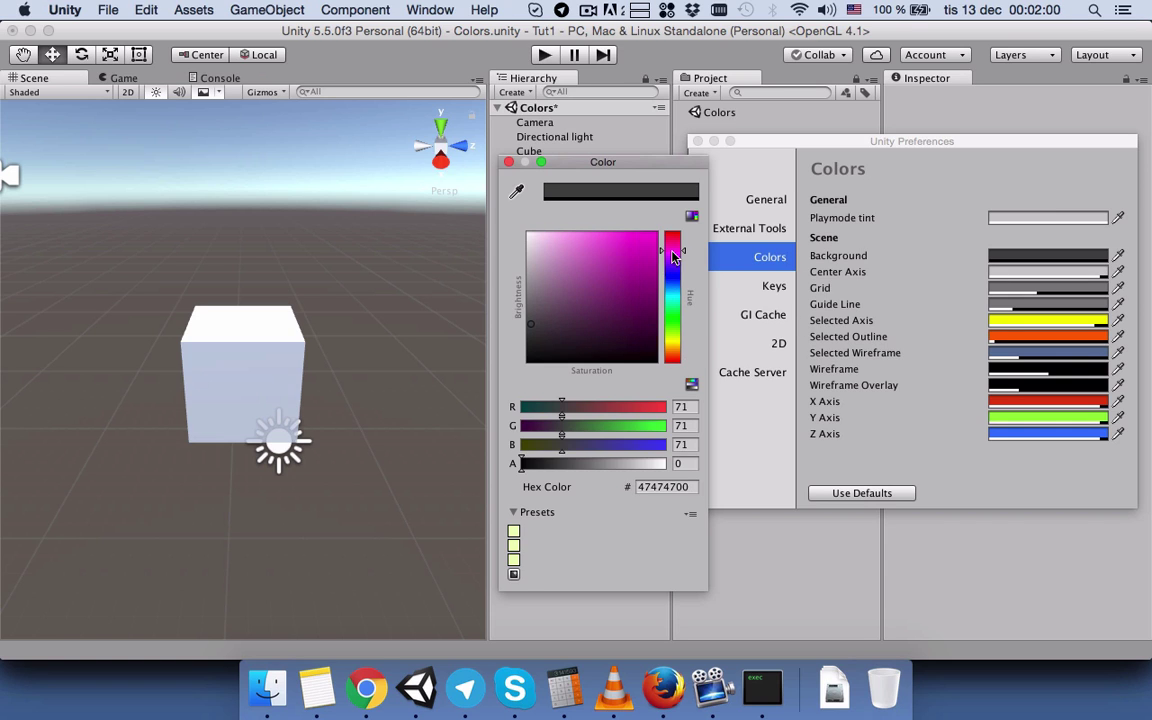
left_click(628, 247)
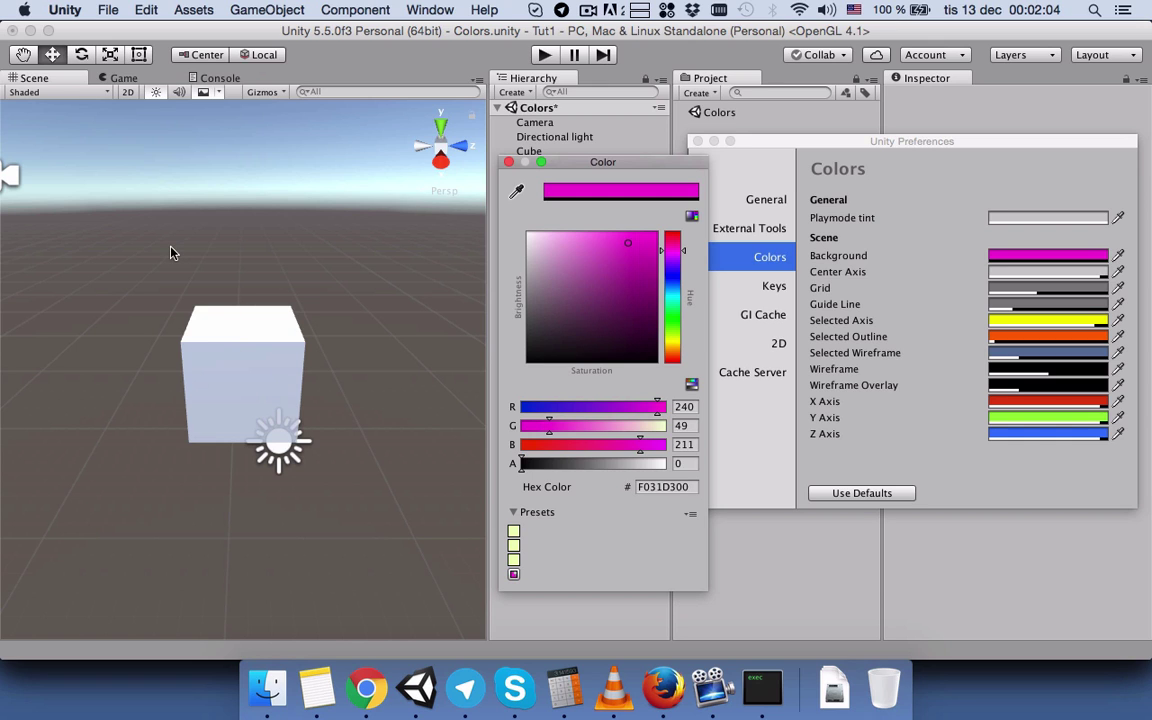
left_click(69, 94)
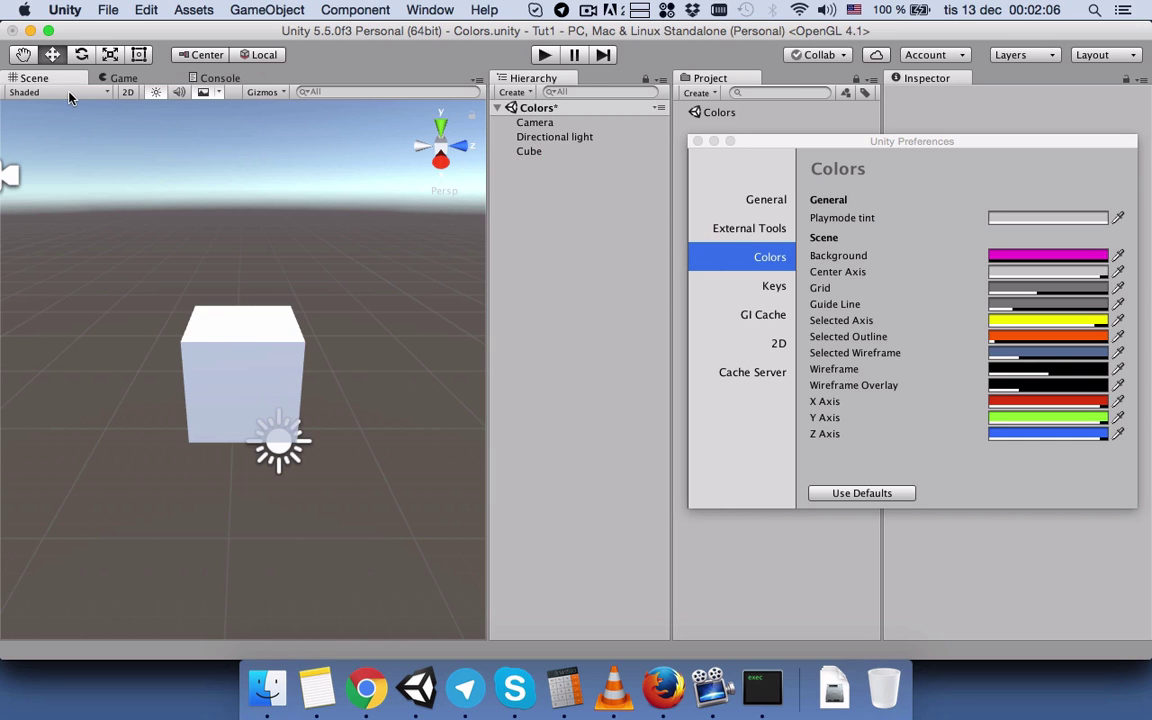
- Switch the scene view's shading mode to Wireframe
left_click(61, 91)
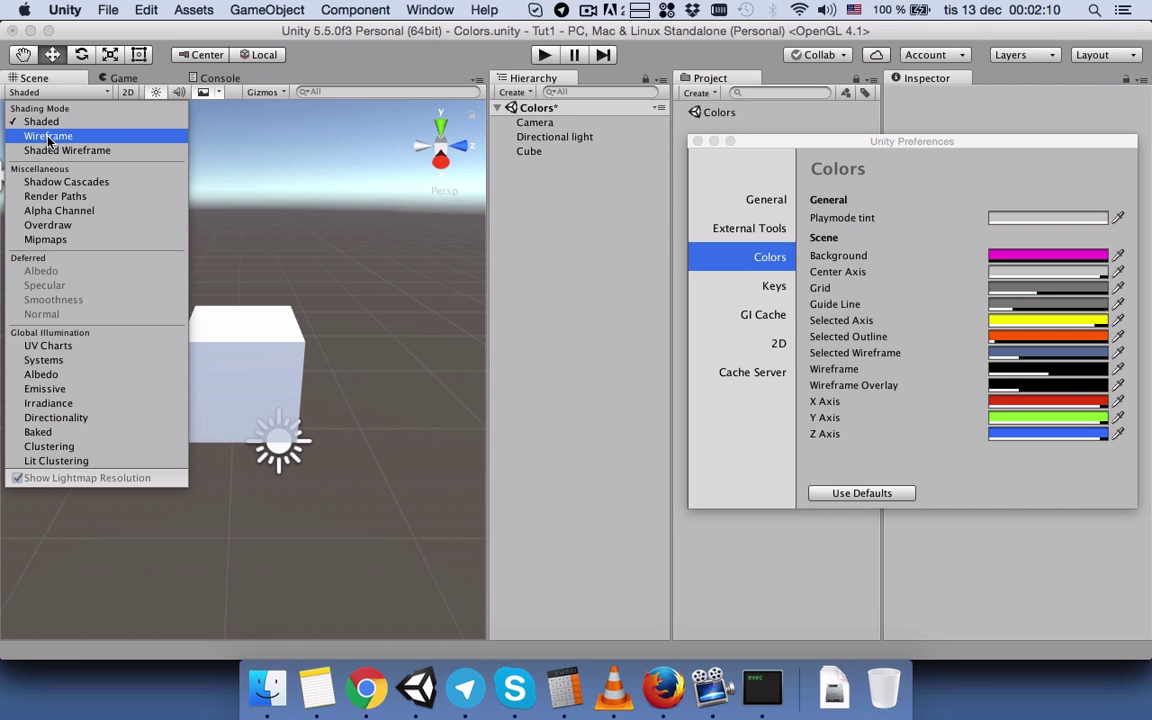
left_click(50, 136)
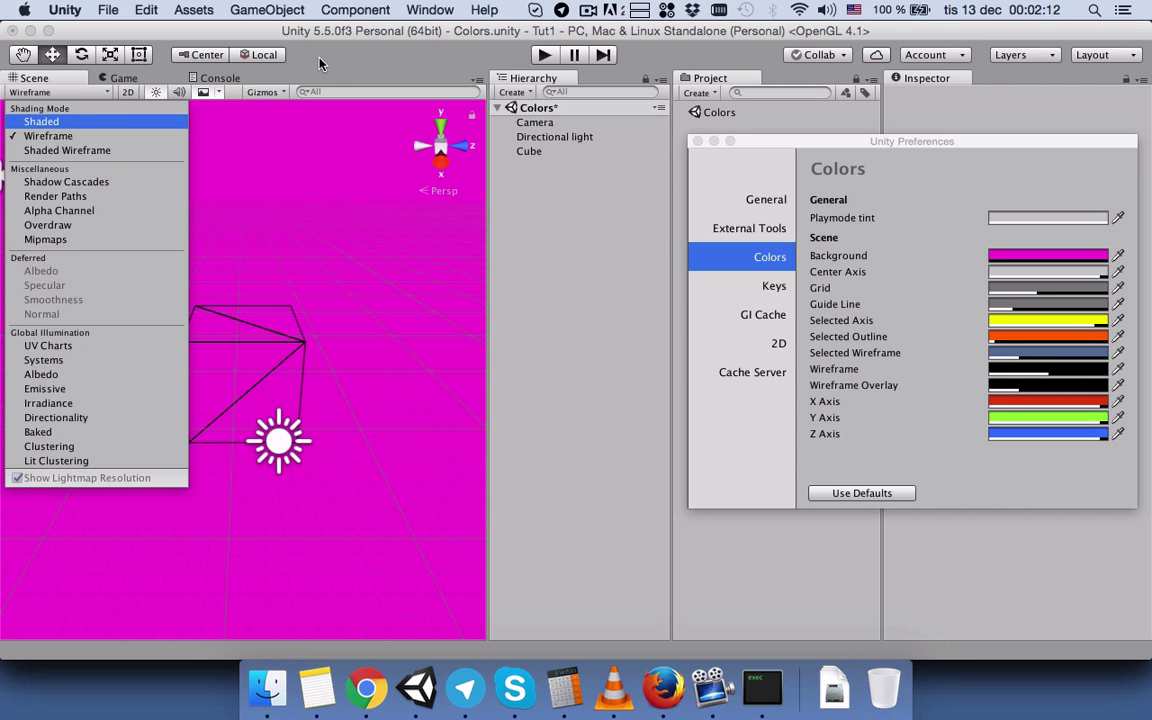
left_click(265, 297)
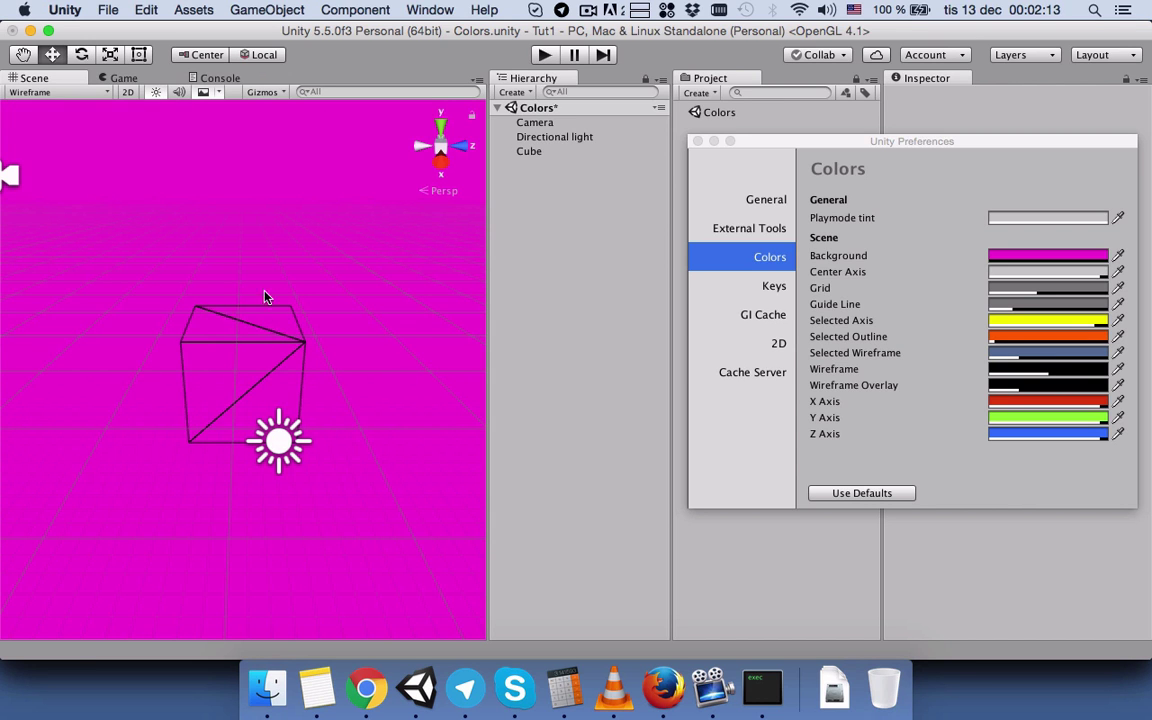
- Raise the alpha of the magenta scene Background color to a partly opaque value
left_click(1063, 258)
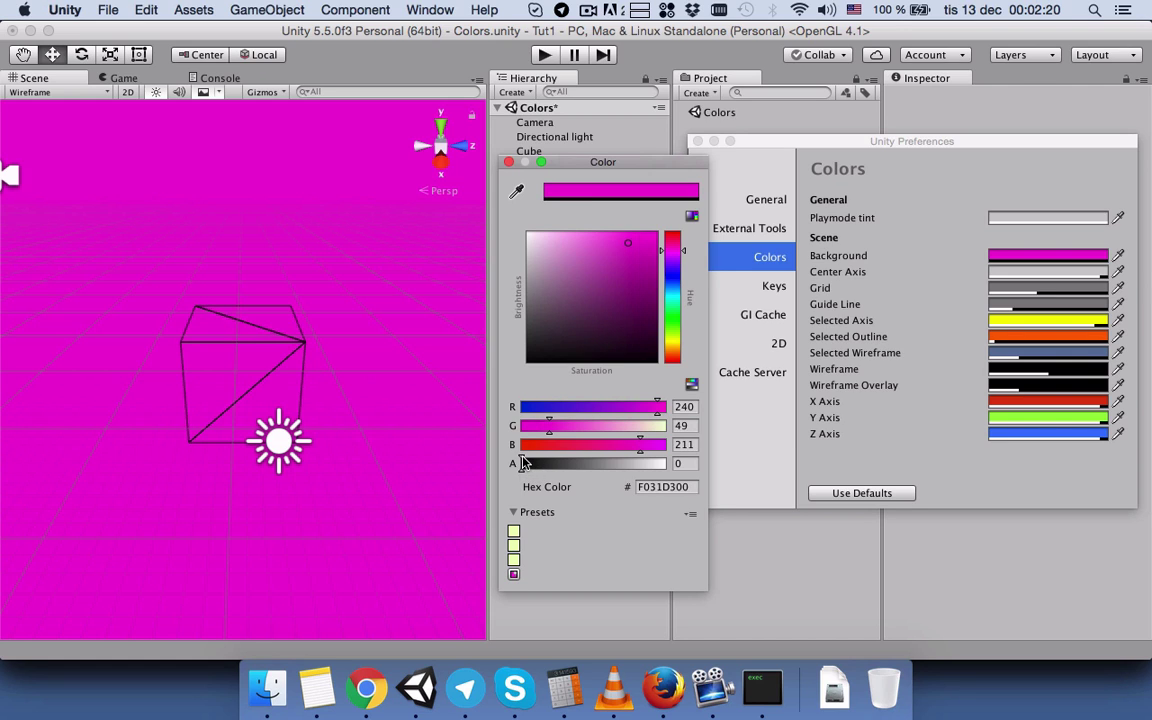
left_click_drag(522, 463, 572, 459)
left_click(508, 162)
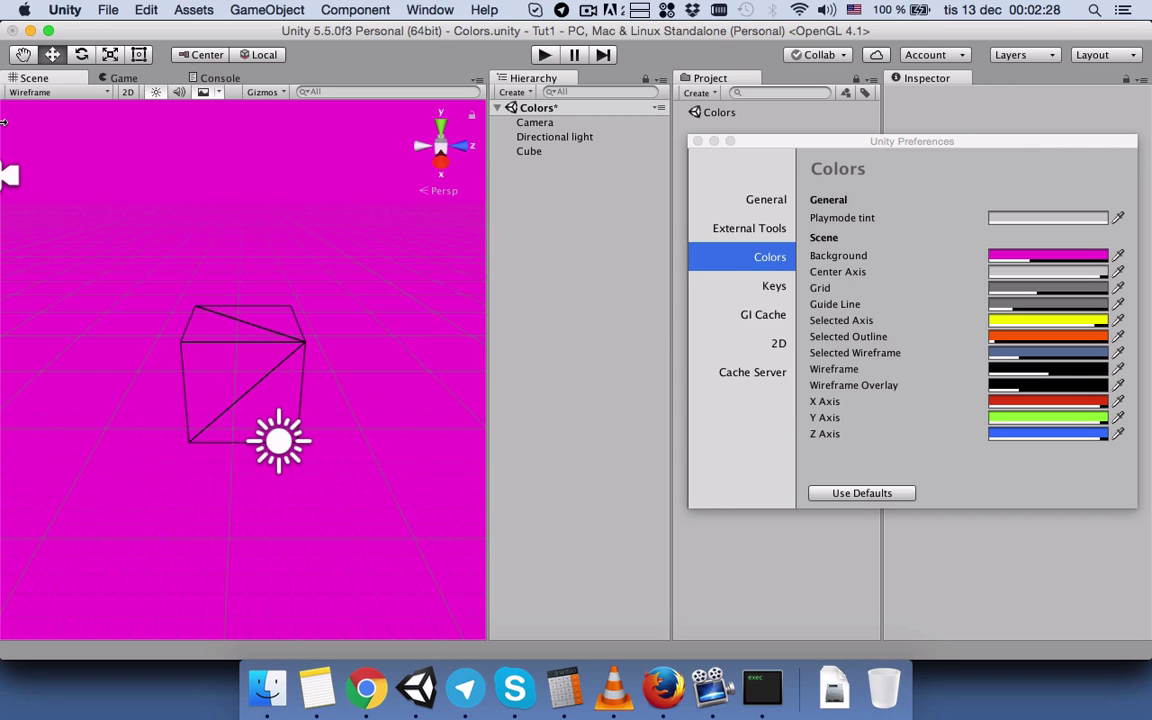
- Return the scene view to Shaded mode and reset the color preferences to their defaults
left_click(35, 93)
left_click(38, 121)
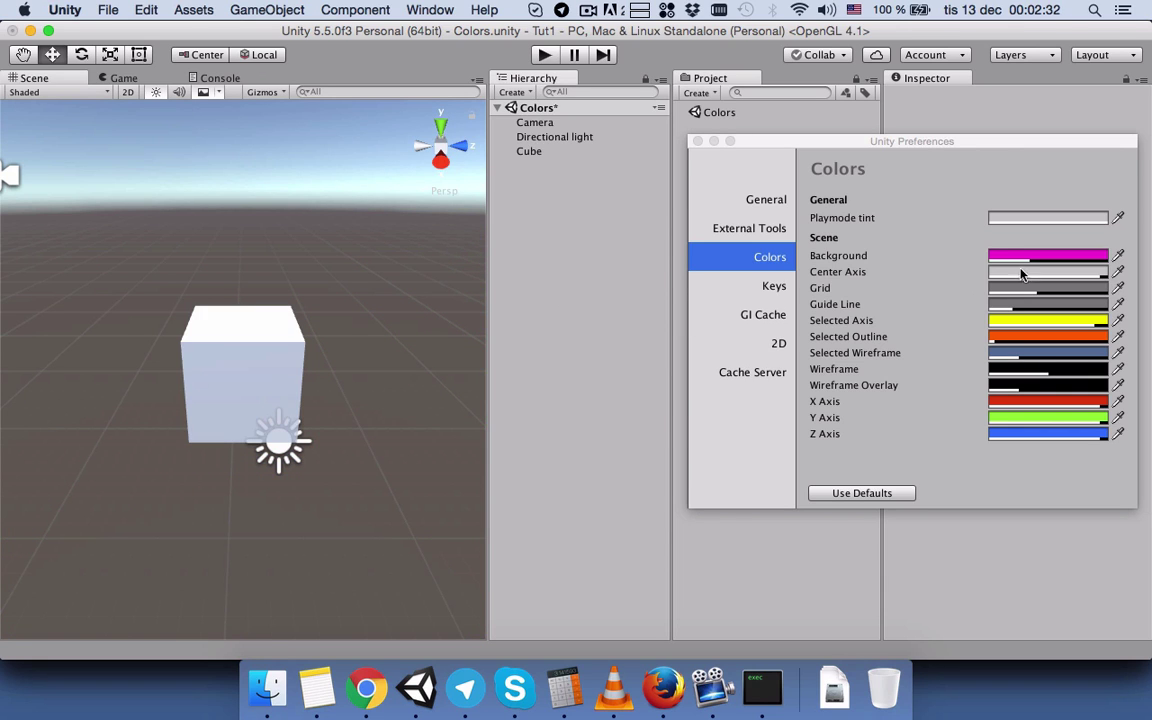
left_click(884, 494)
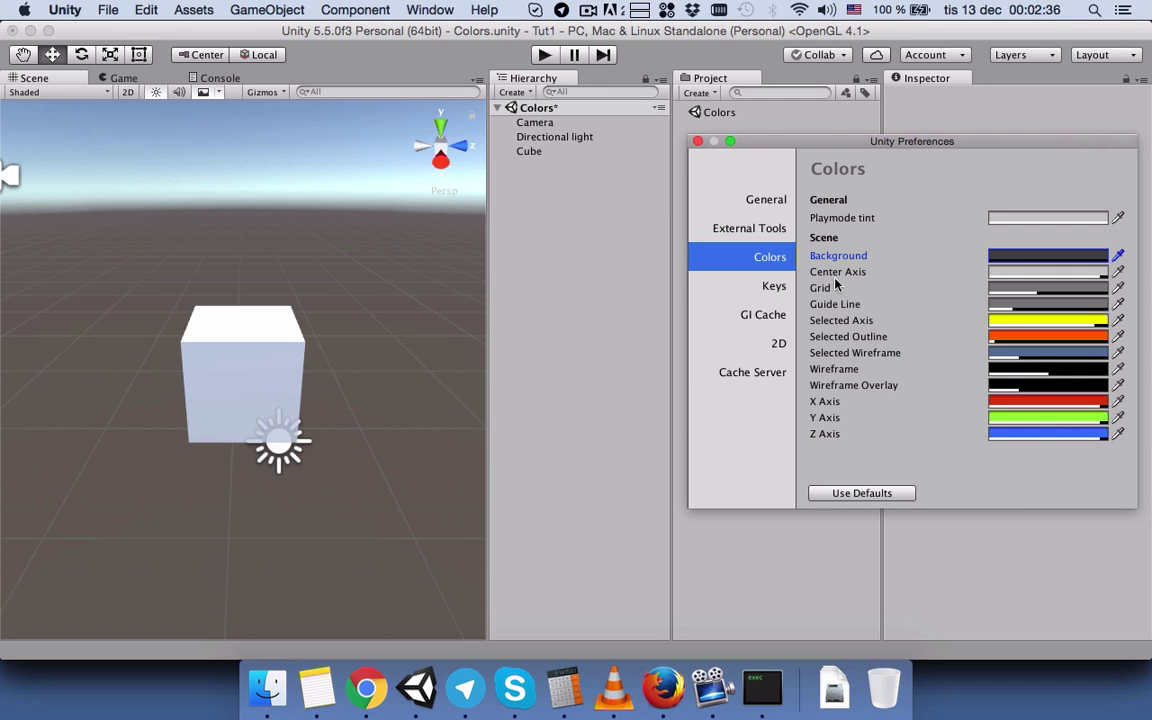
- Try cyan (26CBDAED) as the Center Axis color and reset the color preferences to their defaults
left_click(1008, 276)
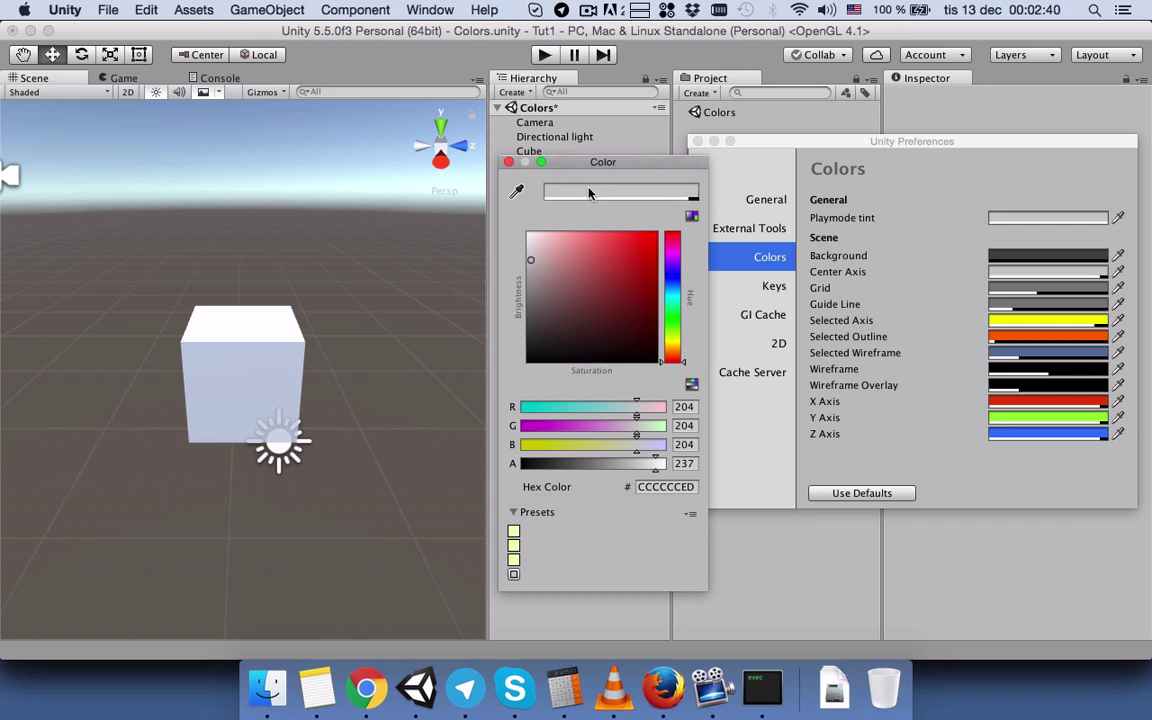
left_click(673, 296)
left_click(631, 253)
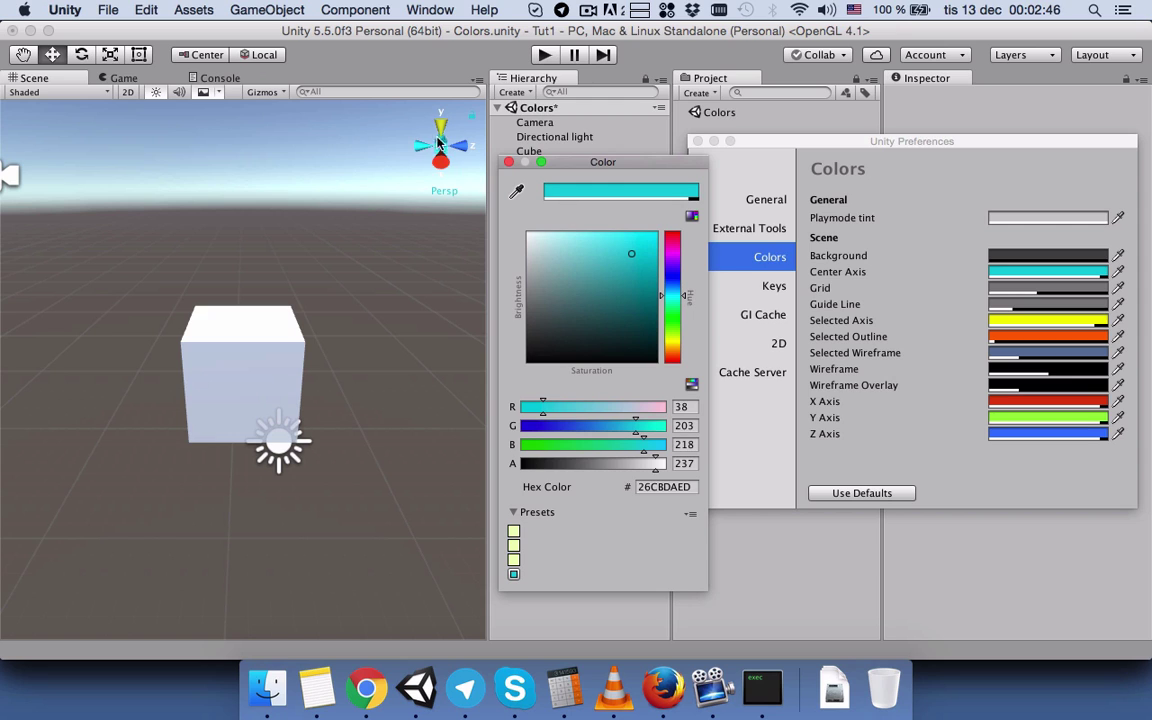
left_click(508, 162)
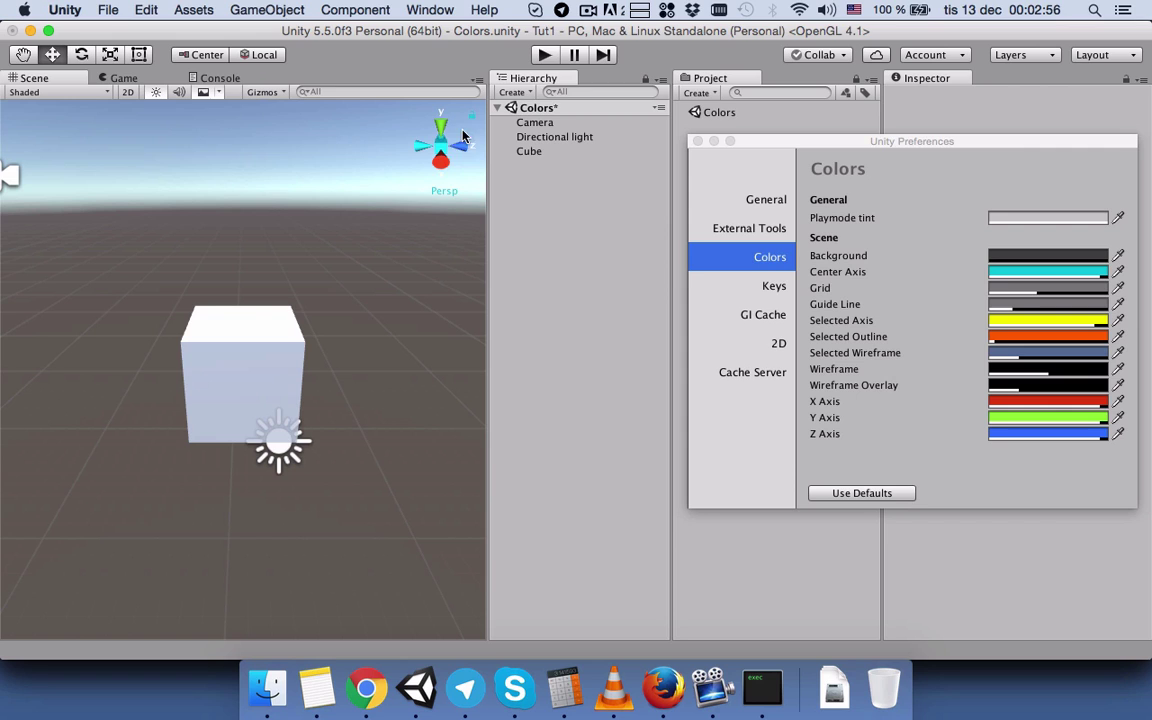
left_click(868, 493)
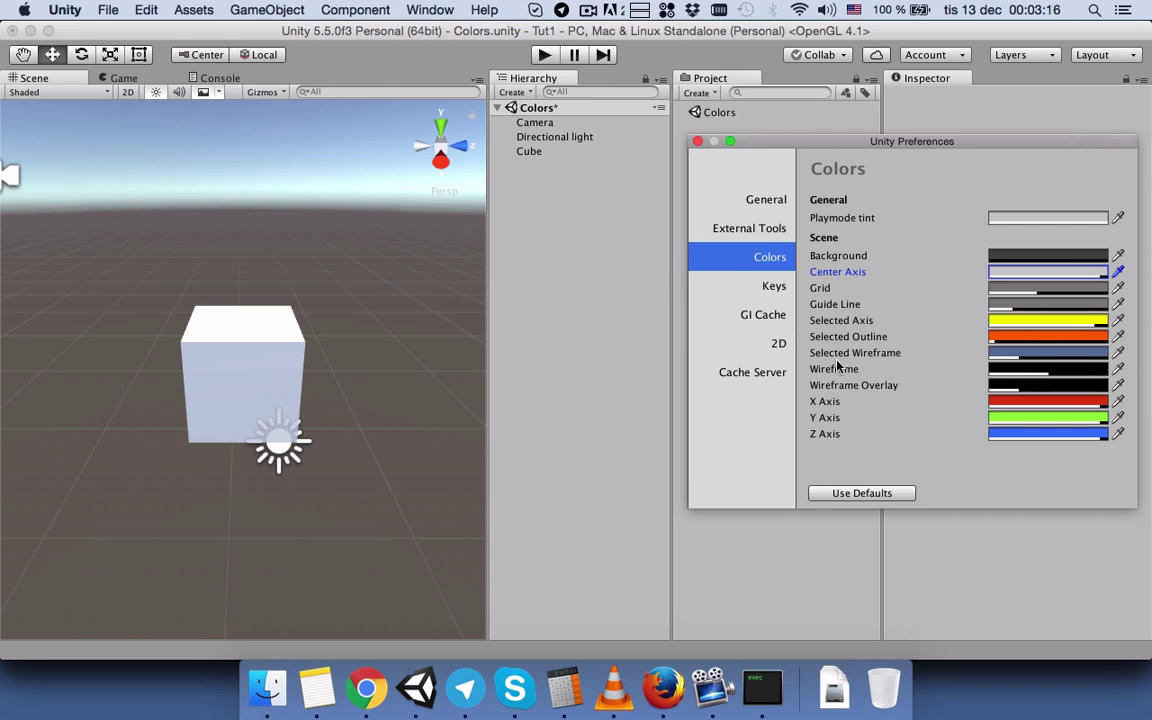
- Select the cube in the scene and set the Selected Outline color to bright green (00FF370C)
left_click(203, 344)
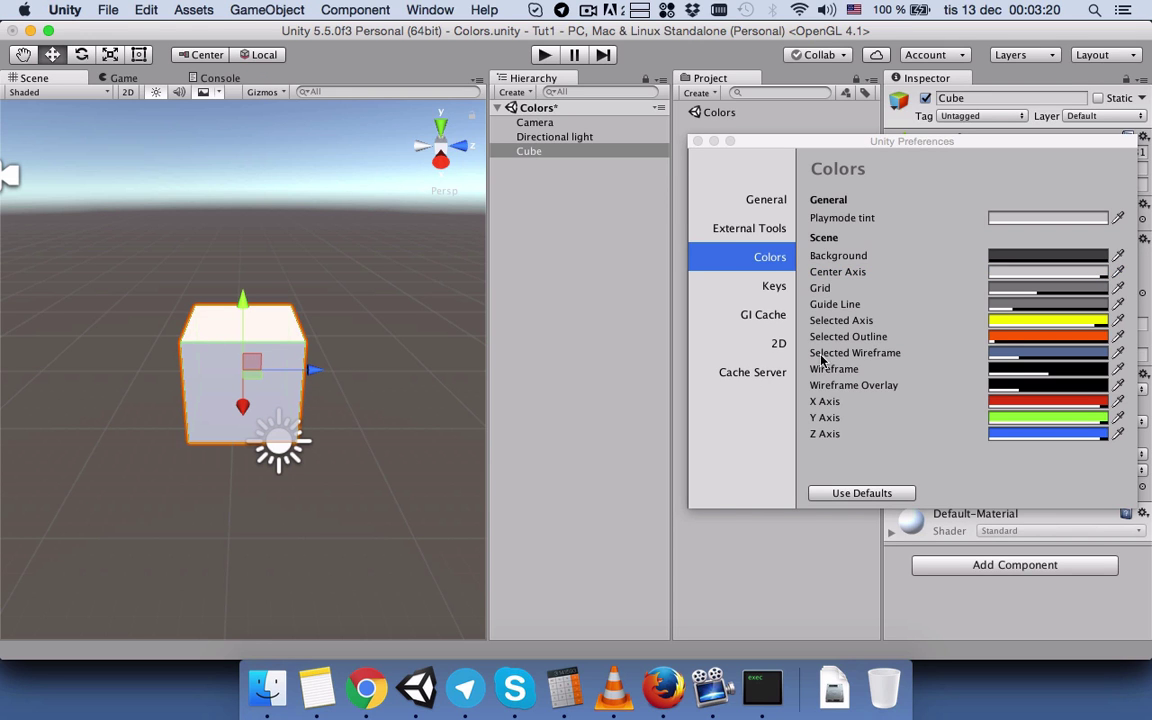
left_click(1016, 335)
left_click(677, 316)
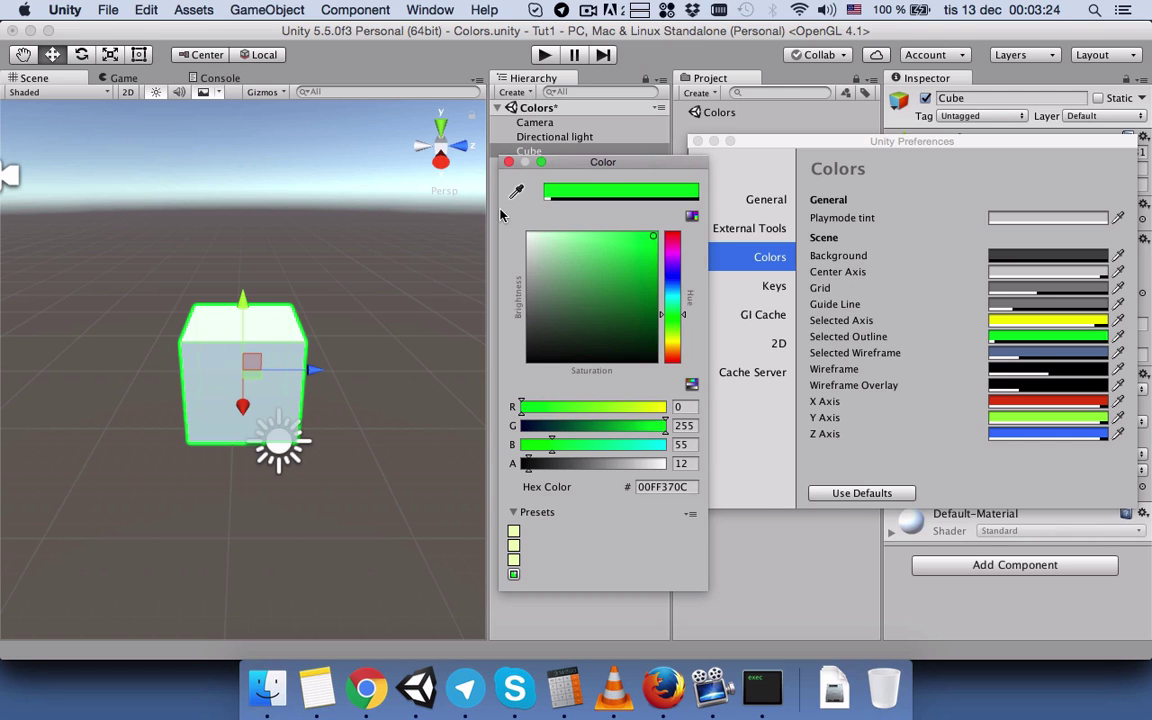
left_click(508, 161)
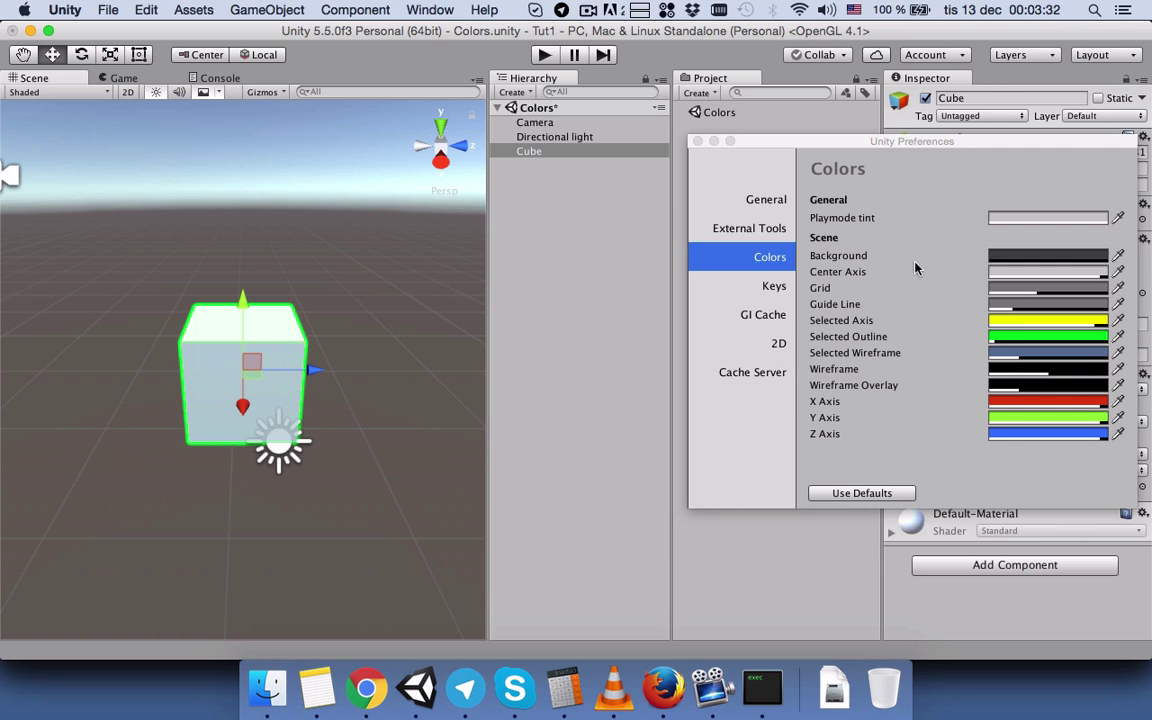
- Set the scene Grid color to fully opaque red (EA0C0CFF)
left_click(1015, 290)
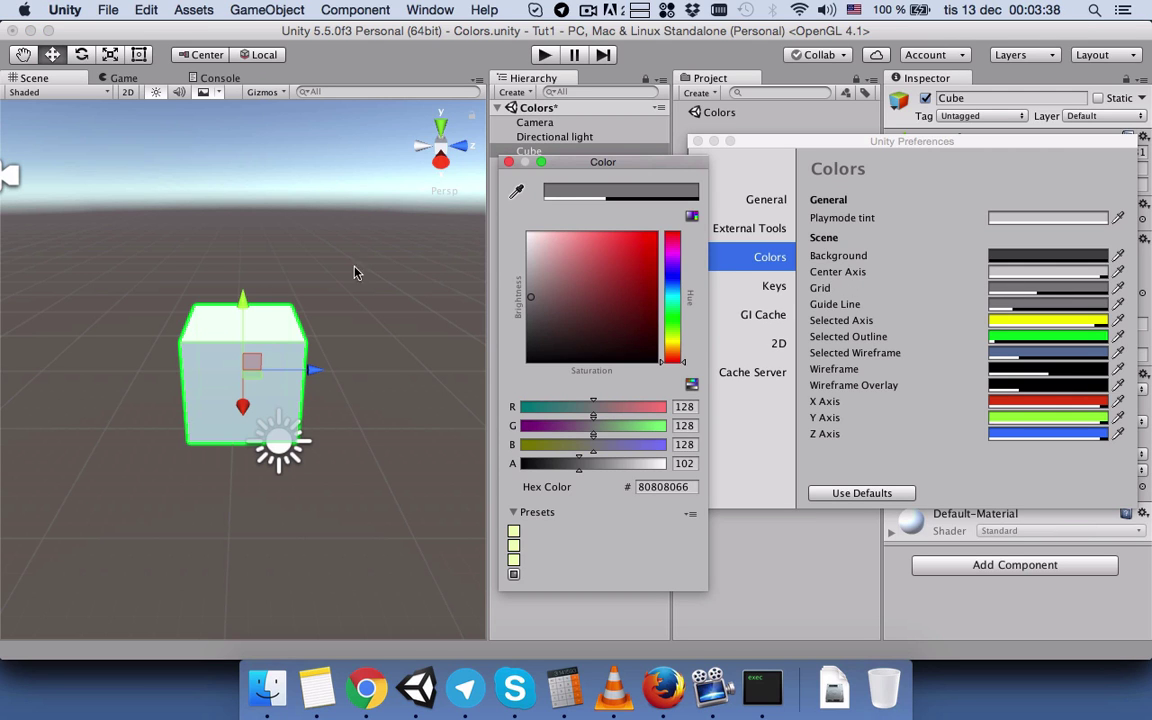
left_click(618, 249)
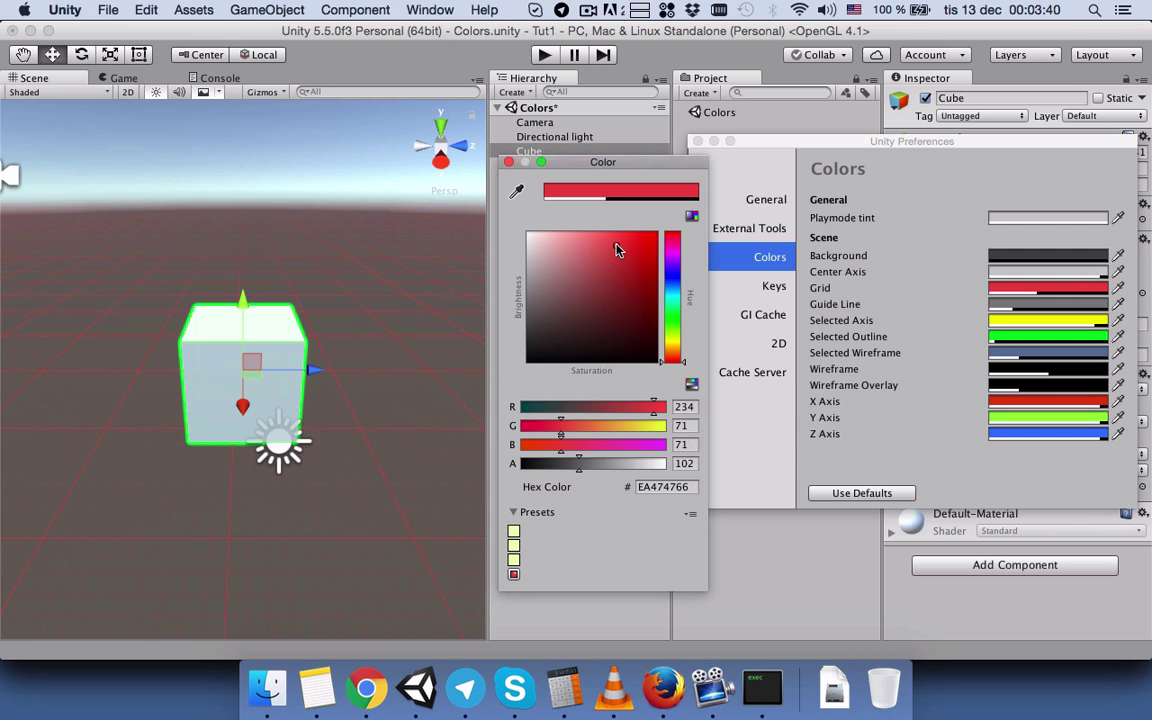
left_click(622, 255)
left_click(647, 246)
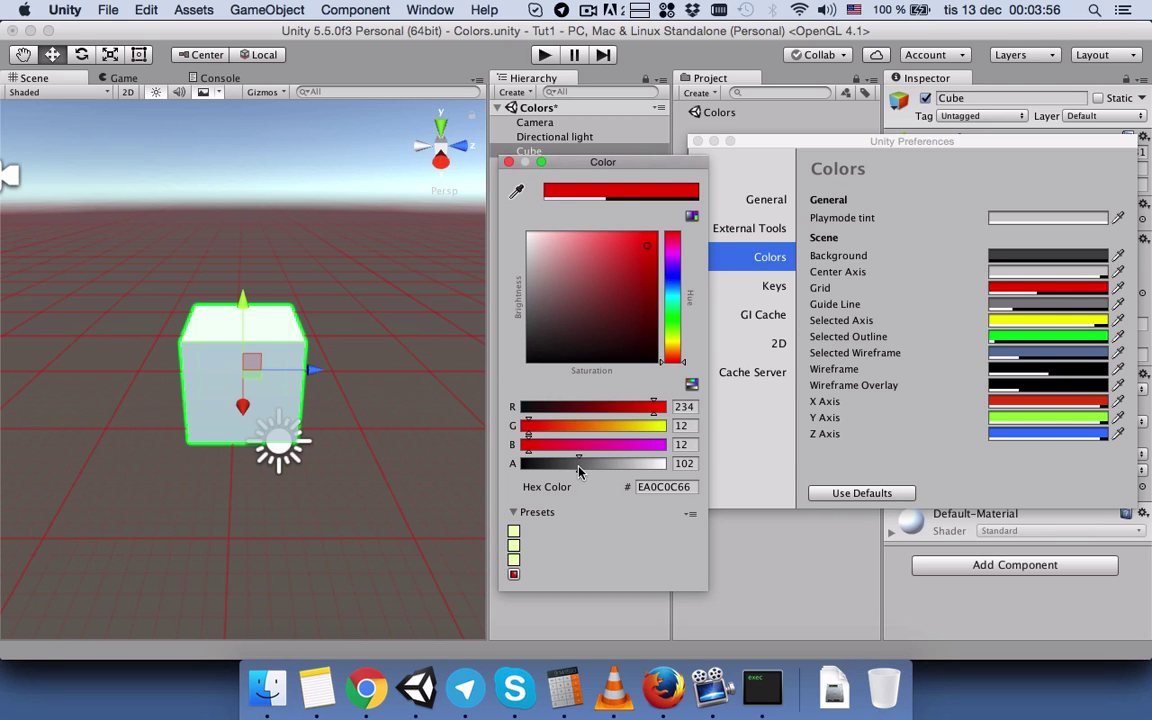
left_click_drag(578, 468, 683, 472)
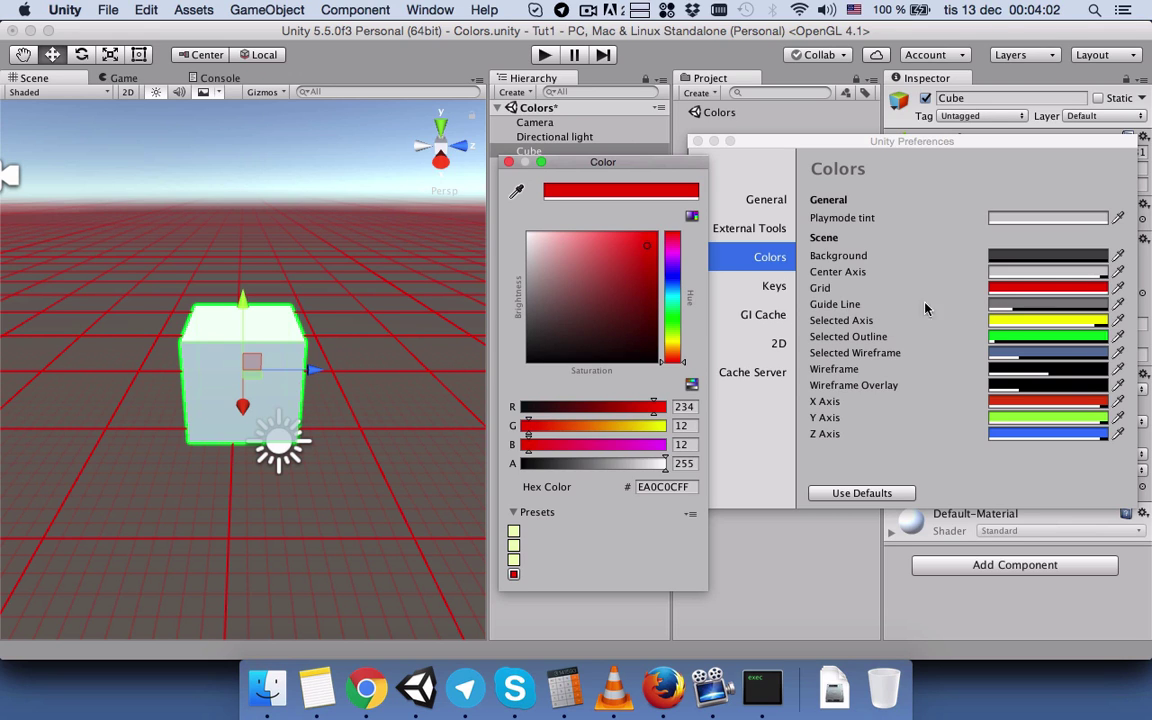
- Check the Guide Line color values and deselect the cube
left_click(993, 303)
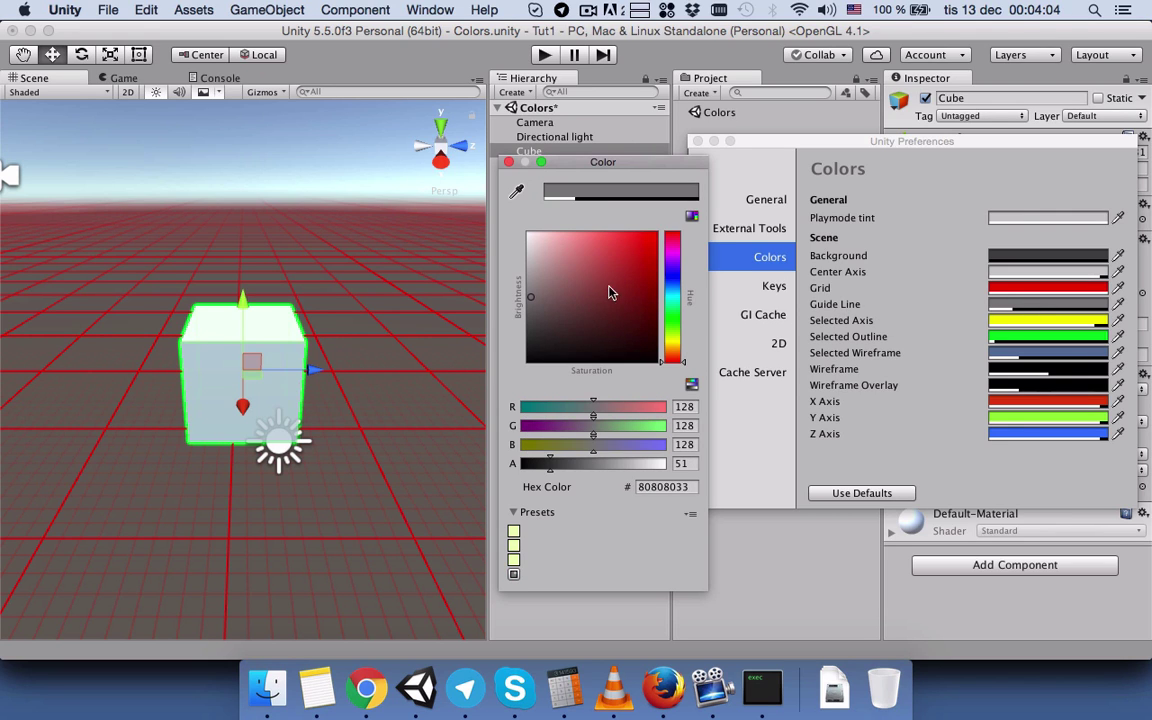
left_click(508, 162)
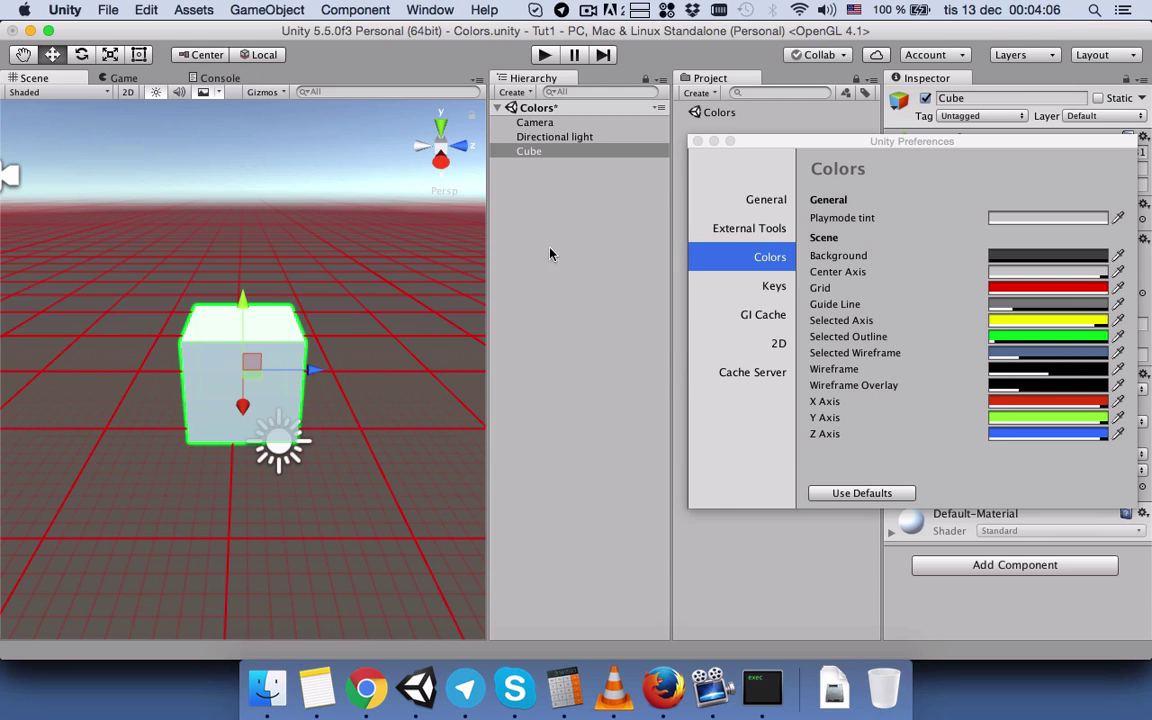
left_click(549, 283)
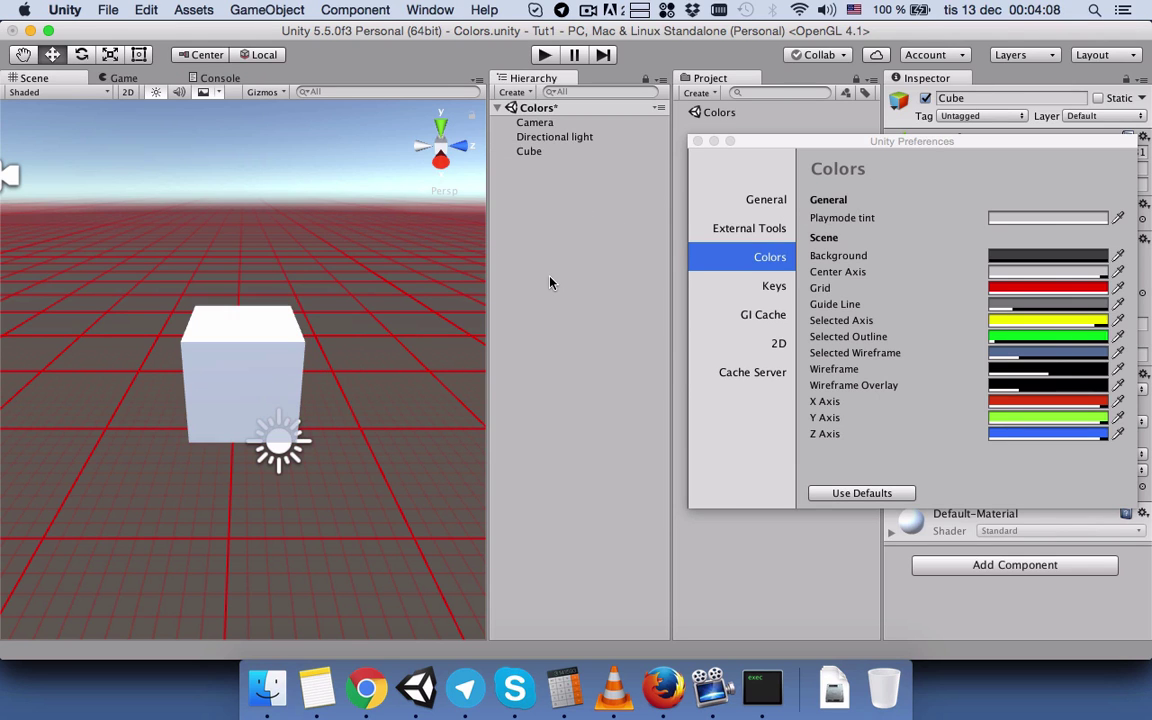
- Enter Play mode and move the preferences window over the middle of the editor
left_click(543, 56)
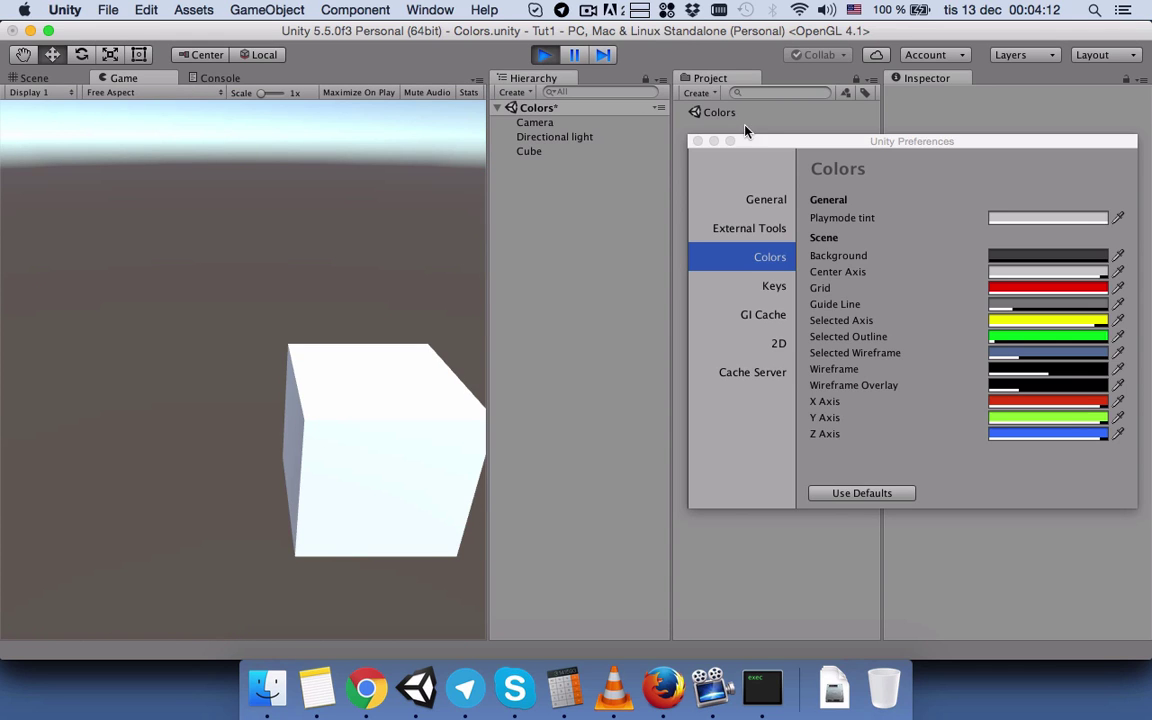
left_click_drag(752, 147, 496, 236)
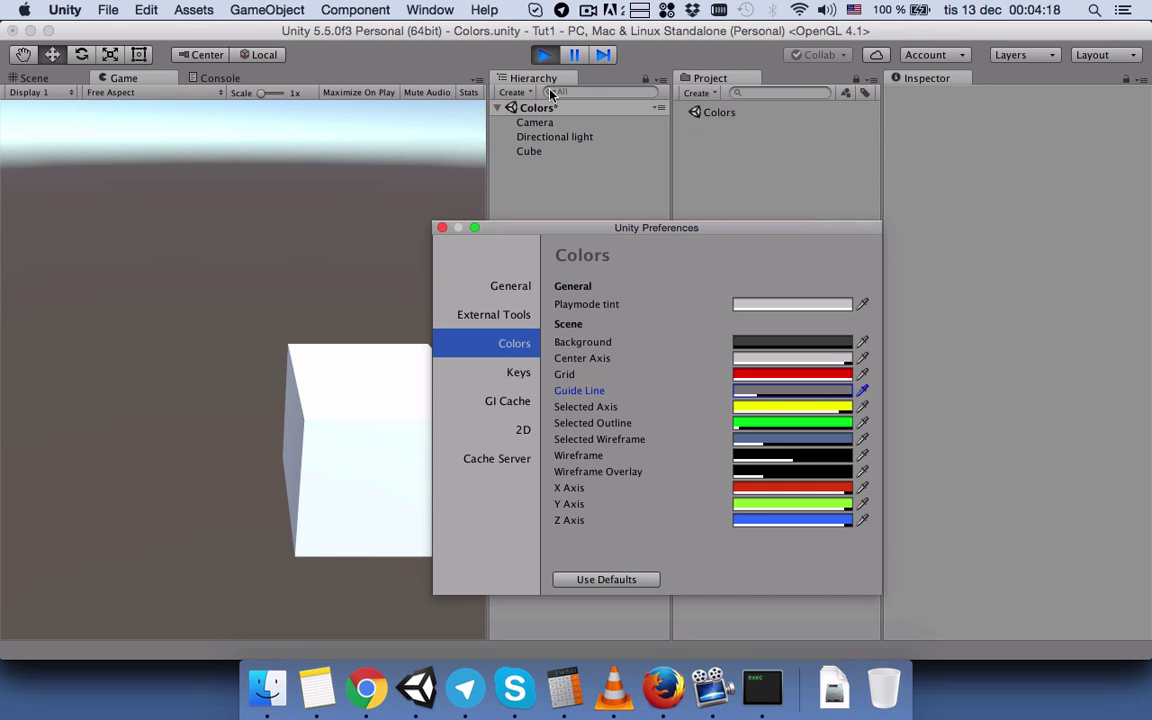
- Select the cube and set its X rotation to 934872 while in Play mode
left_click(545, 152)
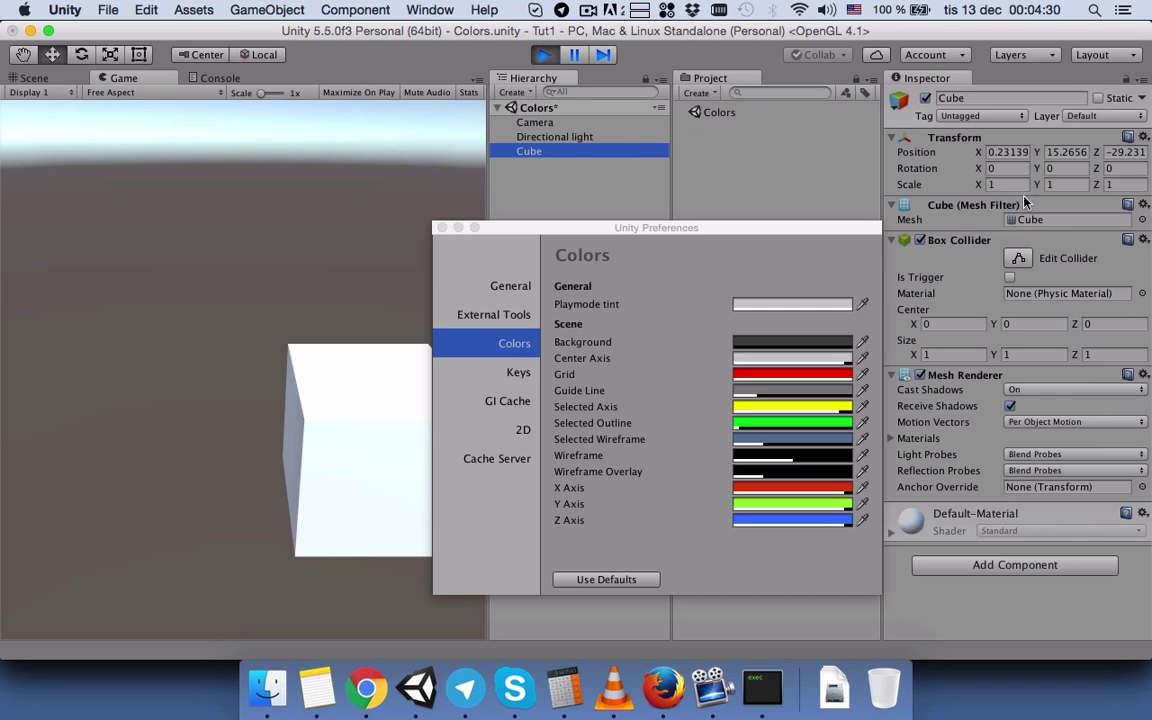
left_click(1010, 168)
type("97")
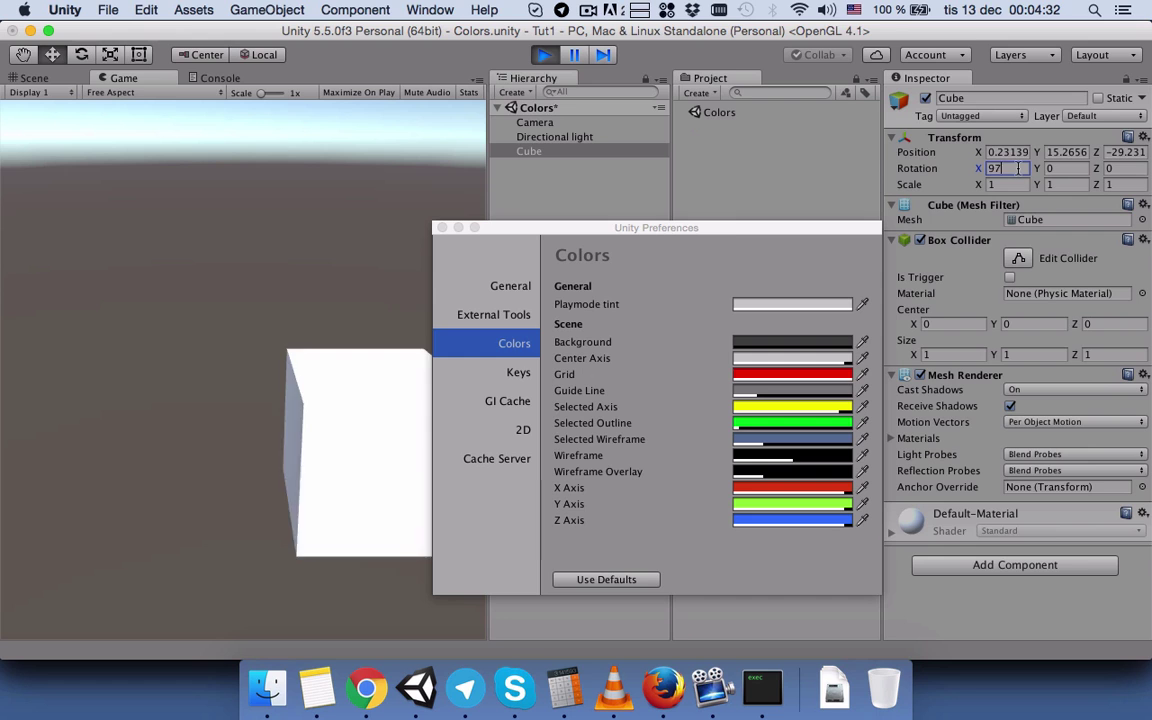
key("Return")
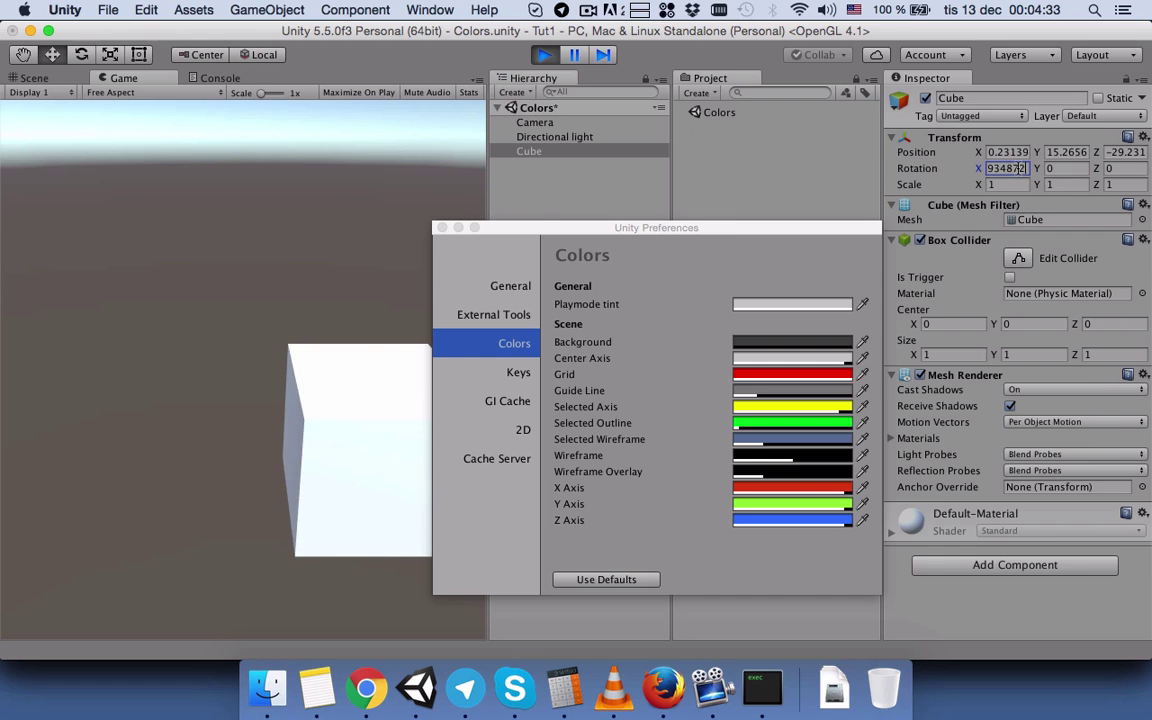
- Exit Play mode and reselect the cube to check its rotation values
left_click(543, 56)
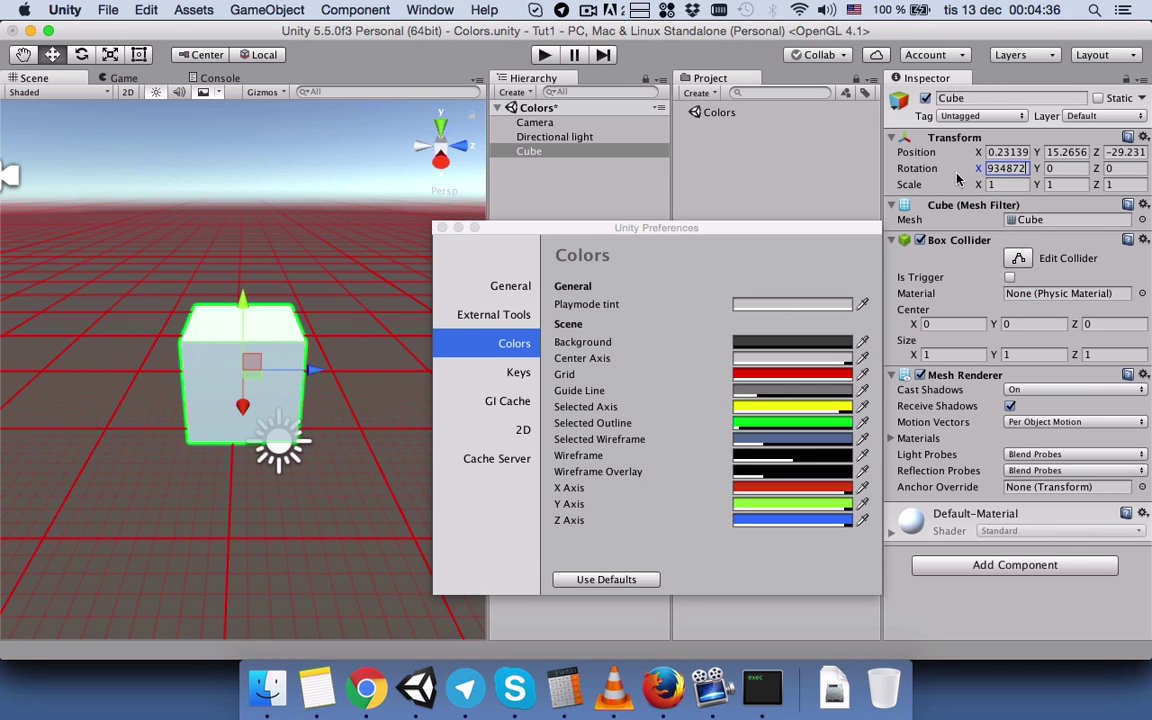
left_click(596, 181)
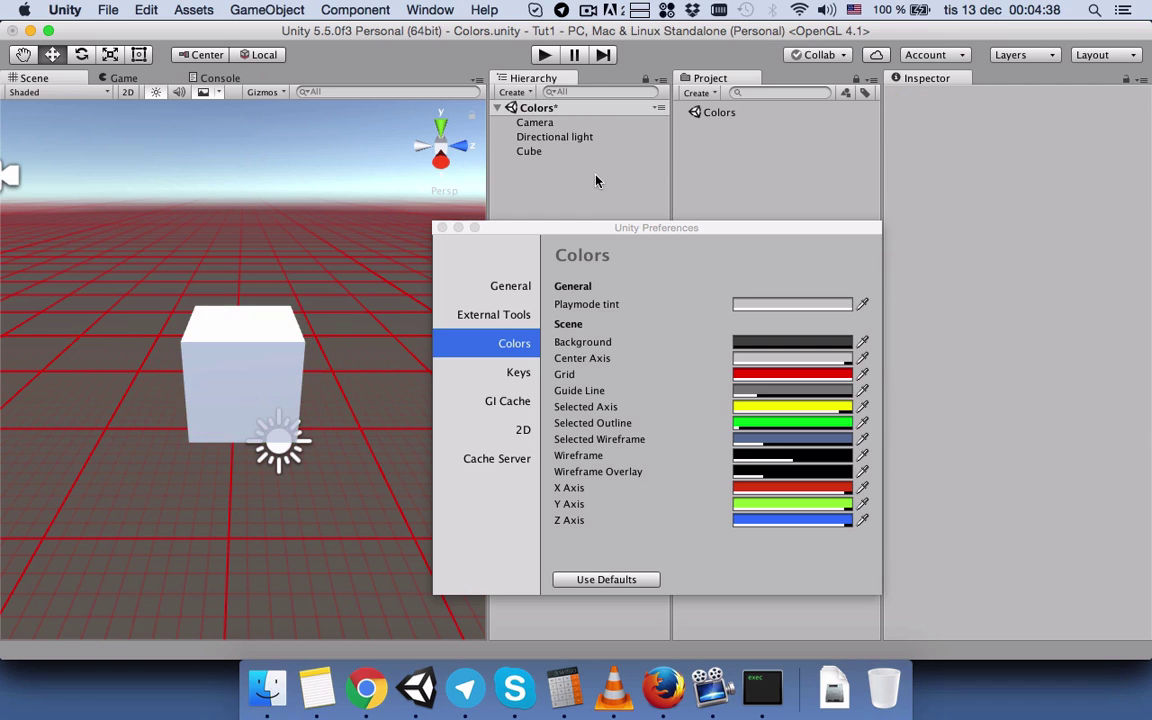
left_click(572, 151)
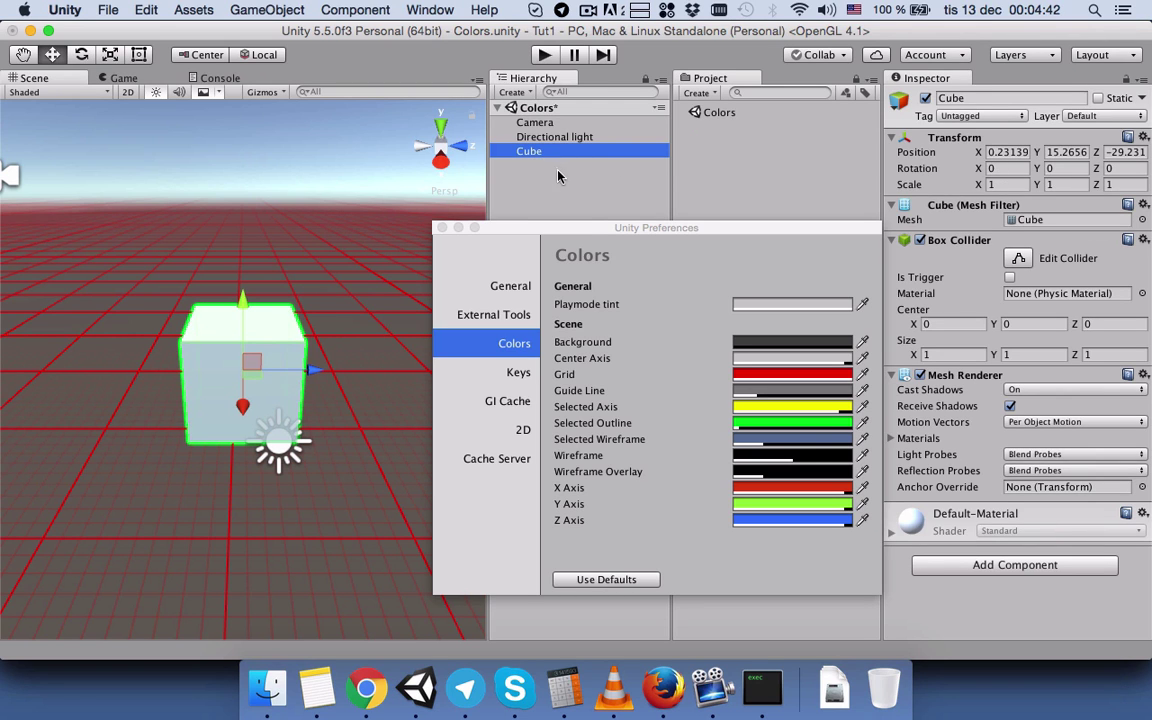
- Move the preferences window clear of the Hierarchy and set the Playmode tint to bright cyan (28FFFFFF)
left_click_drag(589, 232, 760, 146)
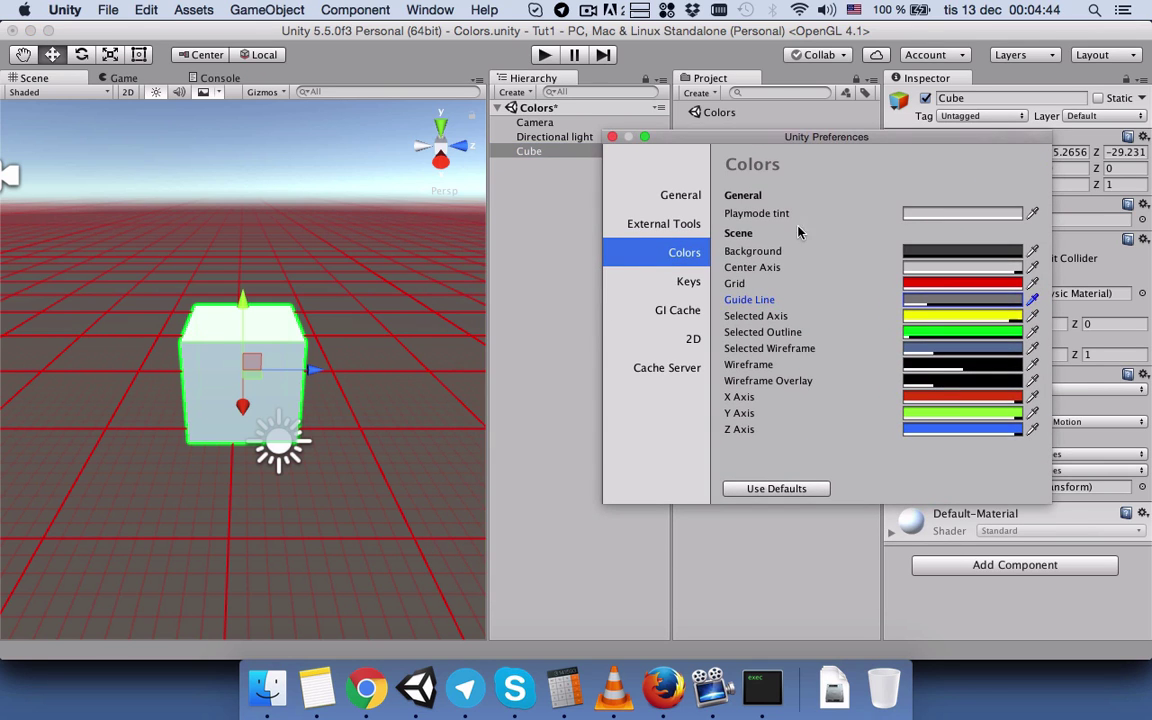
left_click(962, 213)
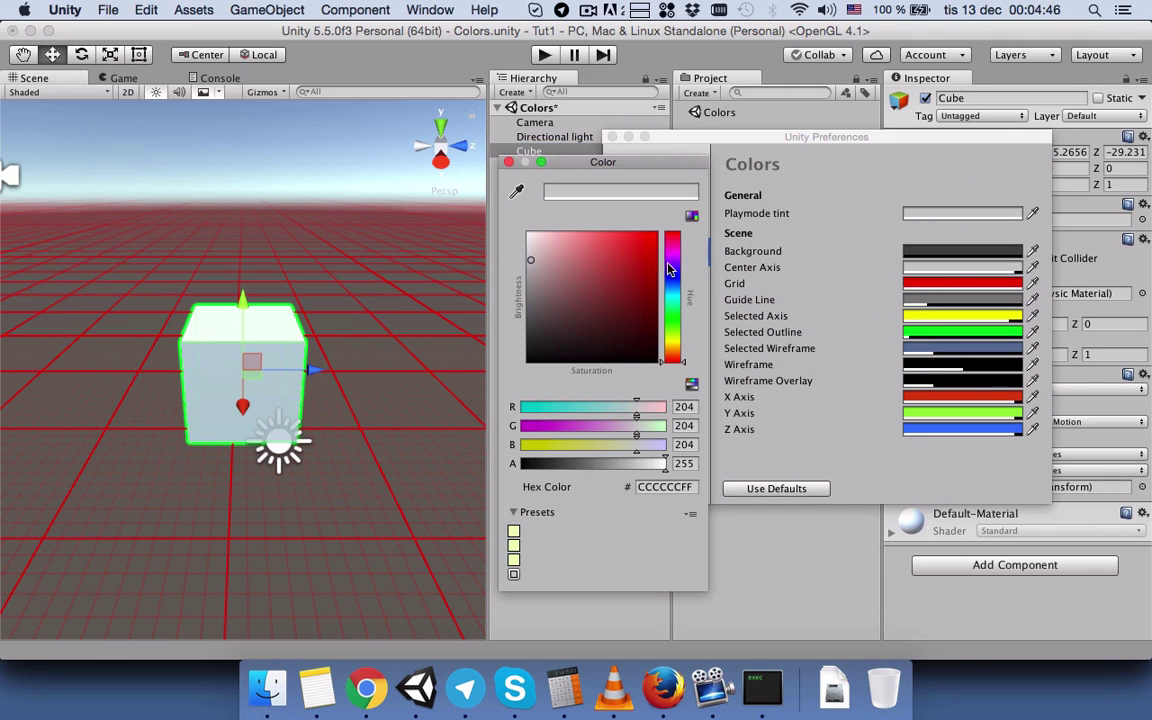
left_click_drag(670, 270, 669, 290)
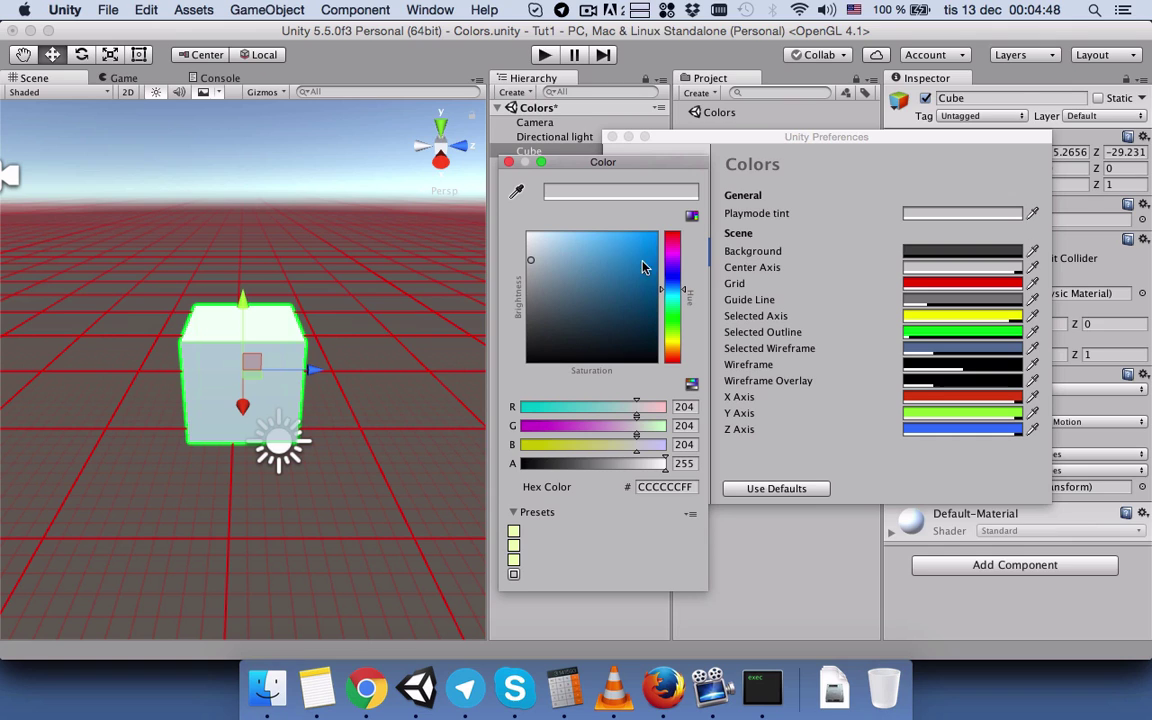
left_click(671, 297)
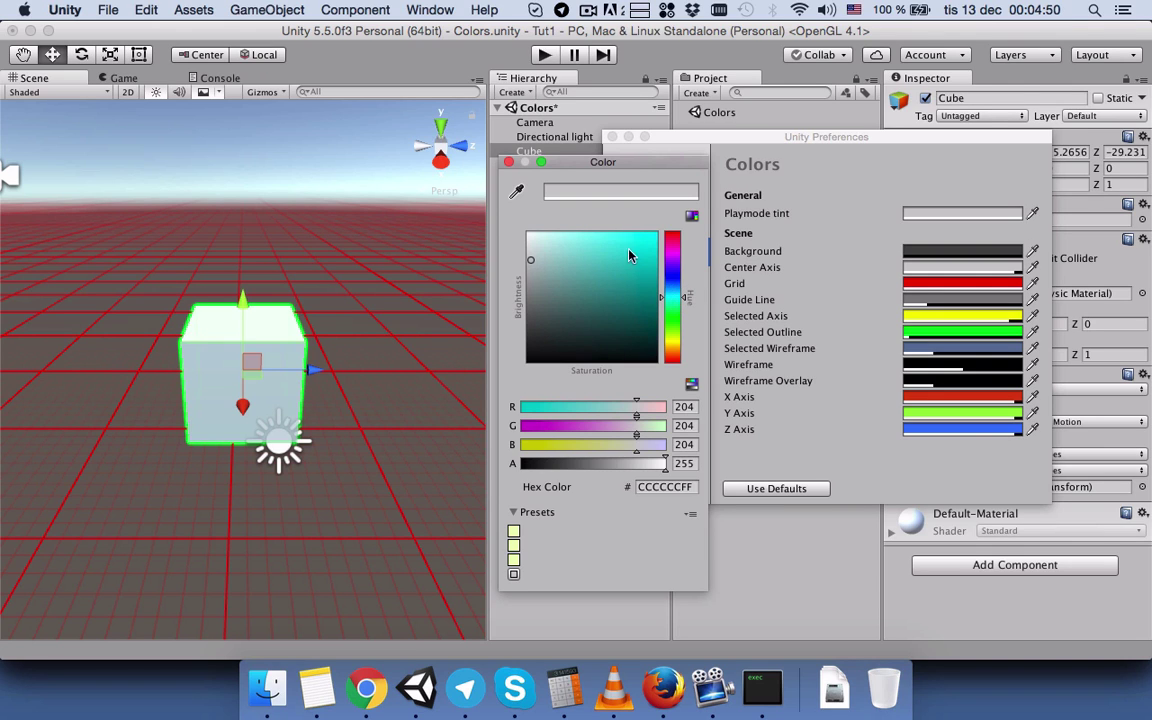
left_click(634, 233)
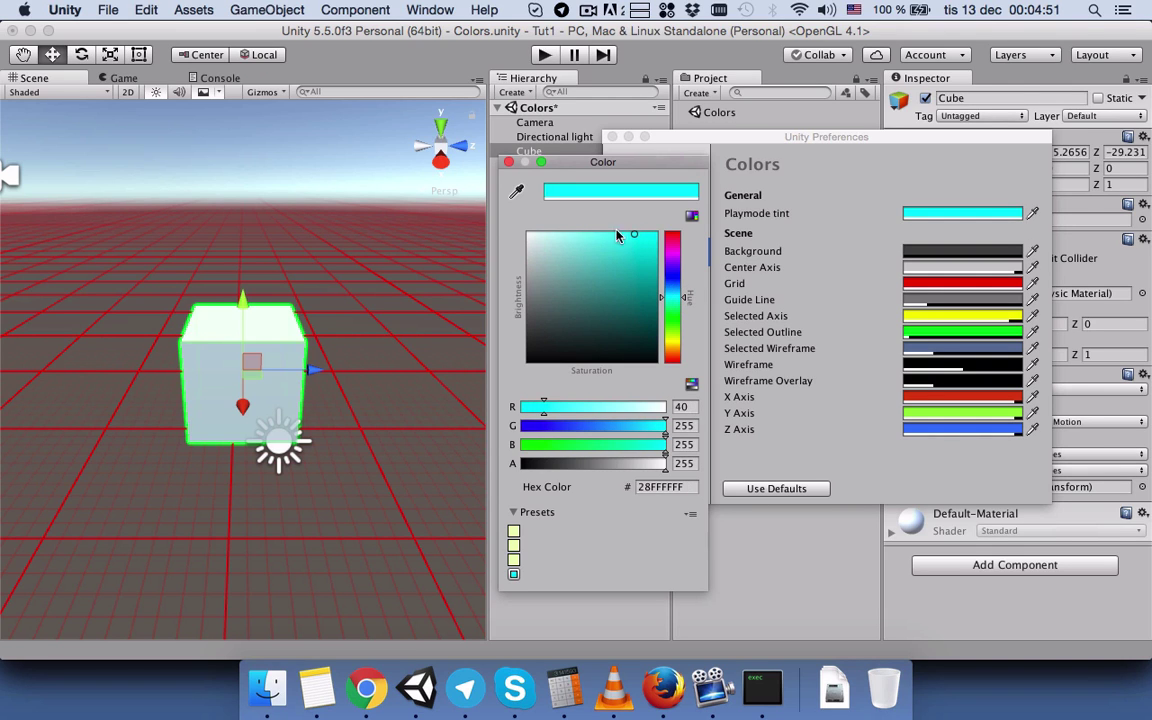
left_click(508, 162)
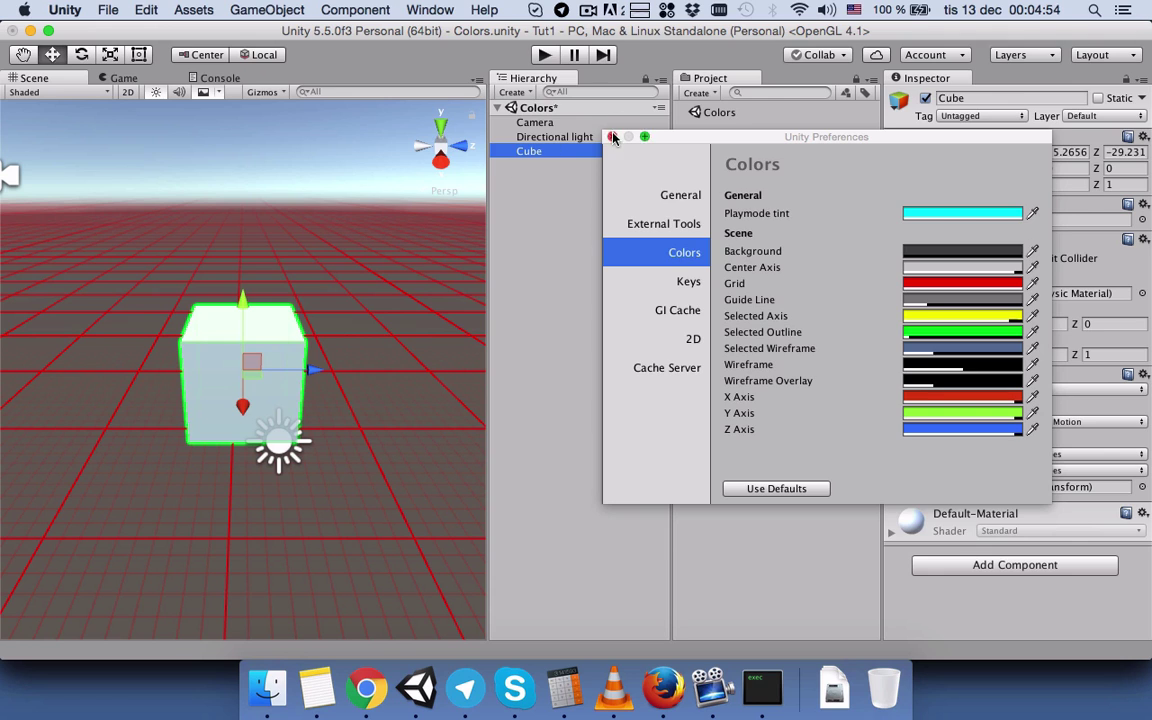
- Close the preferences and enter Play mode with the new tint, reselecting the cube in the Hierarchy
left_click(551, 80)
left_click(544, 55)
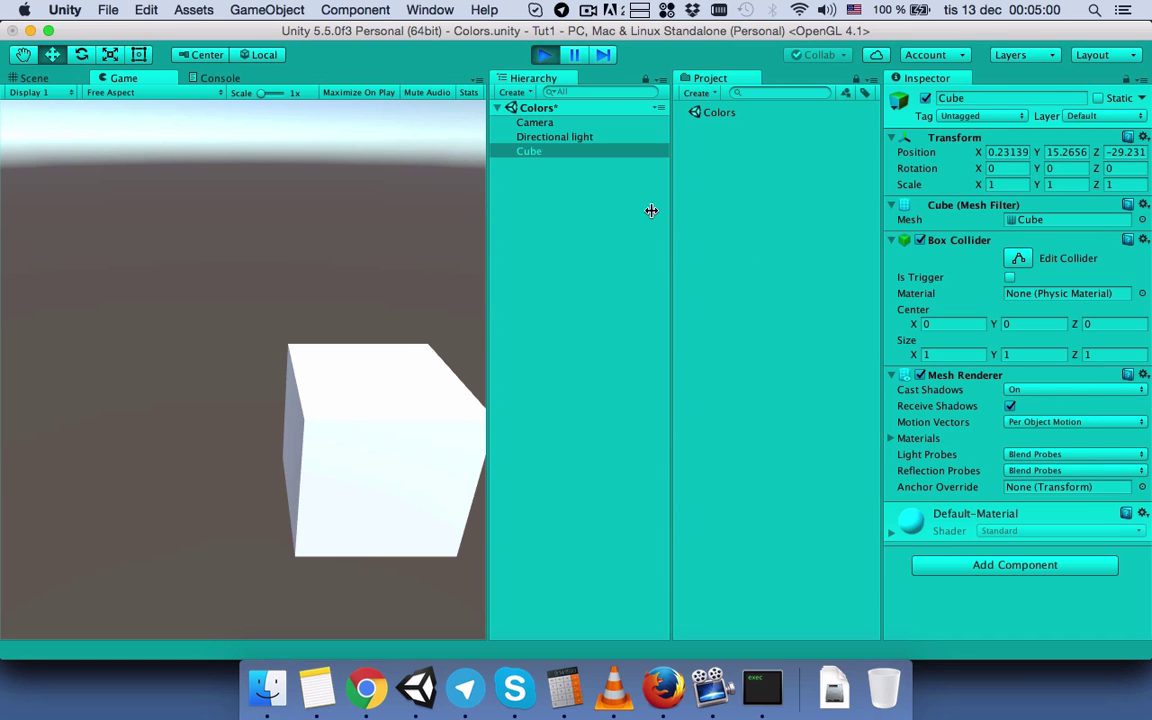
left_click(648, 214)
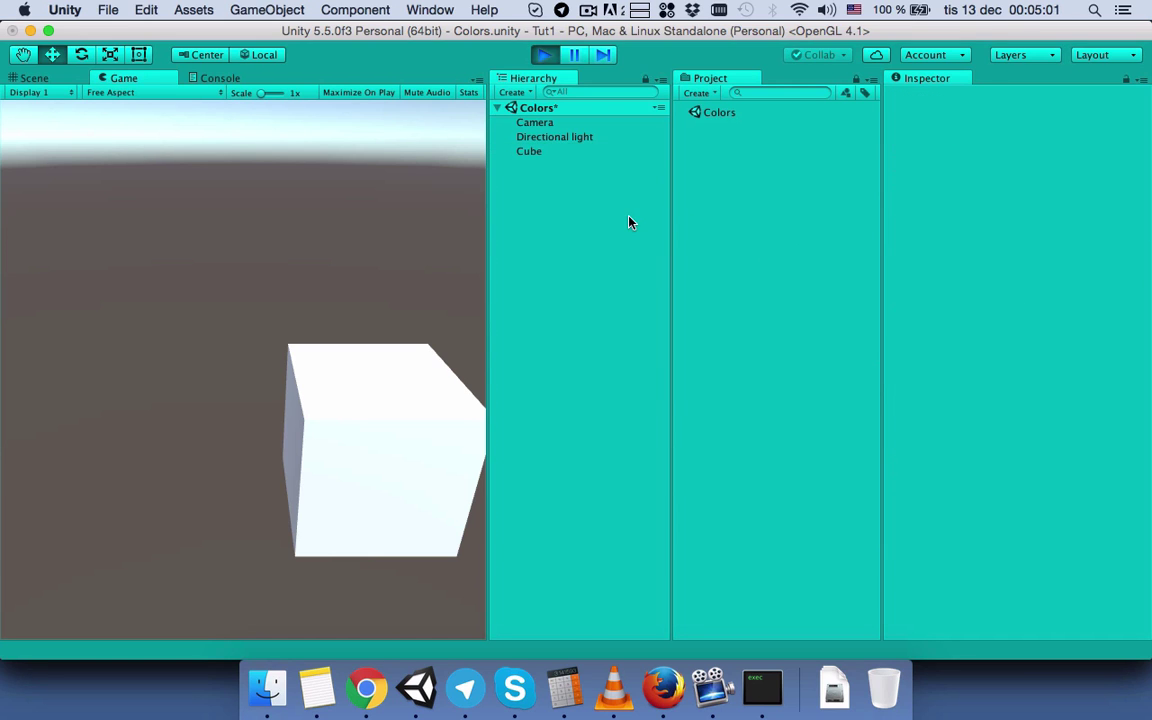
left_click(530, 152)
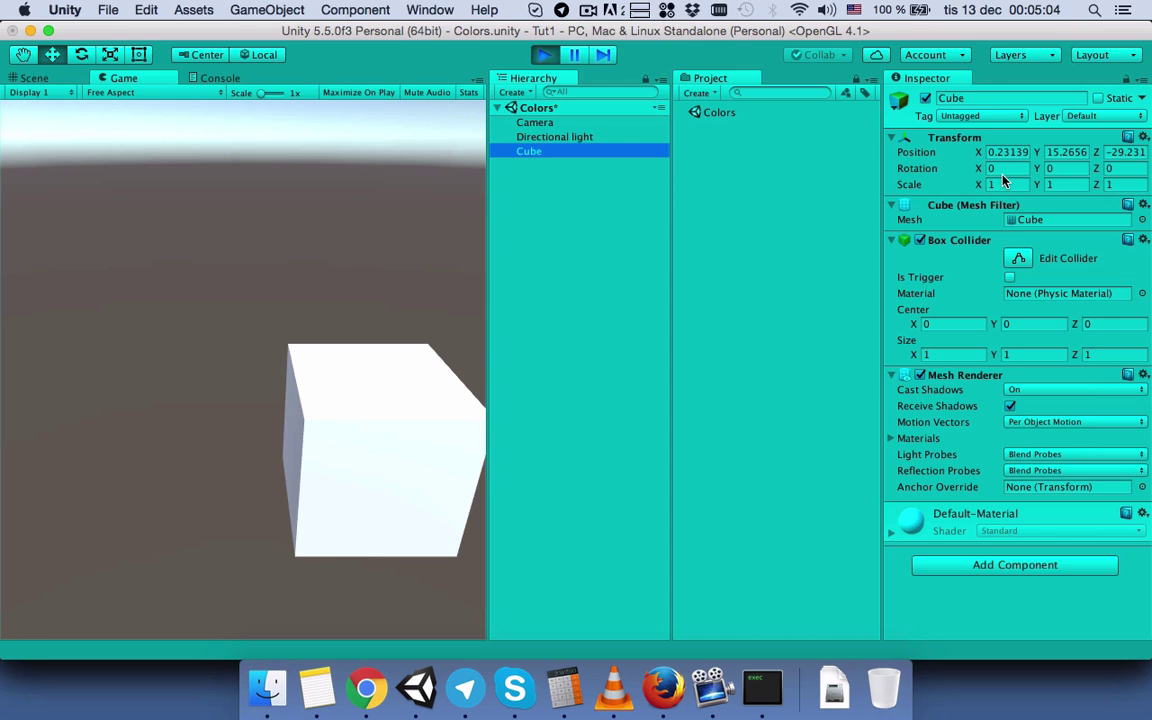